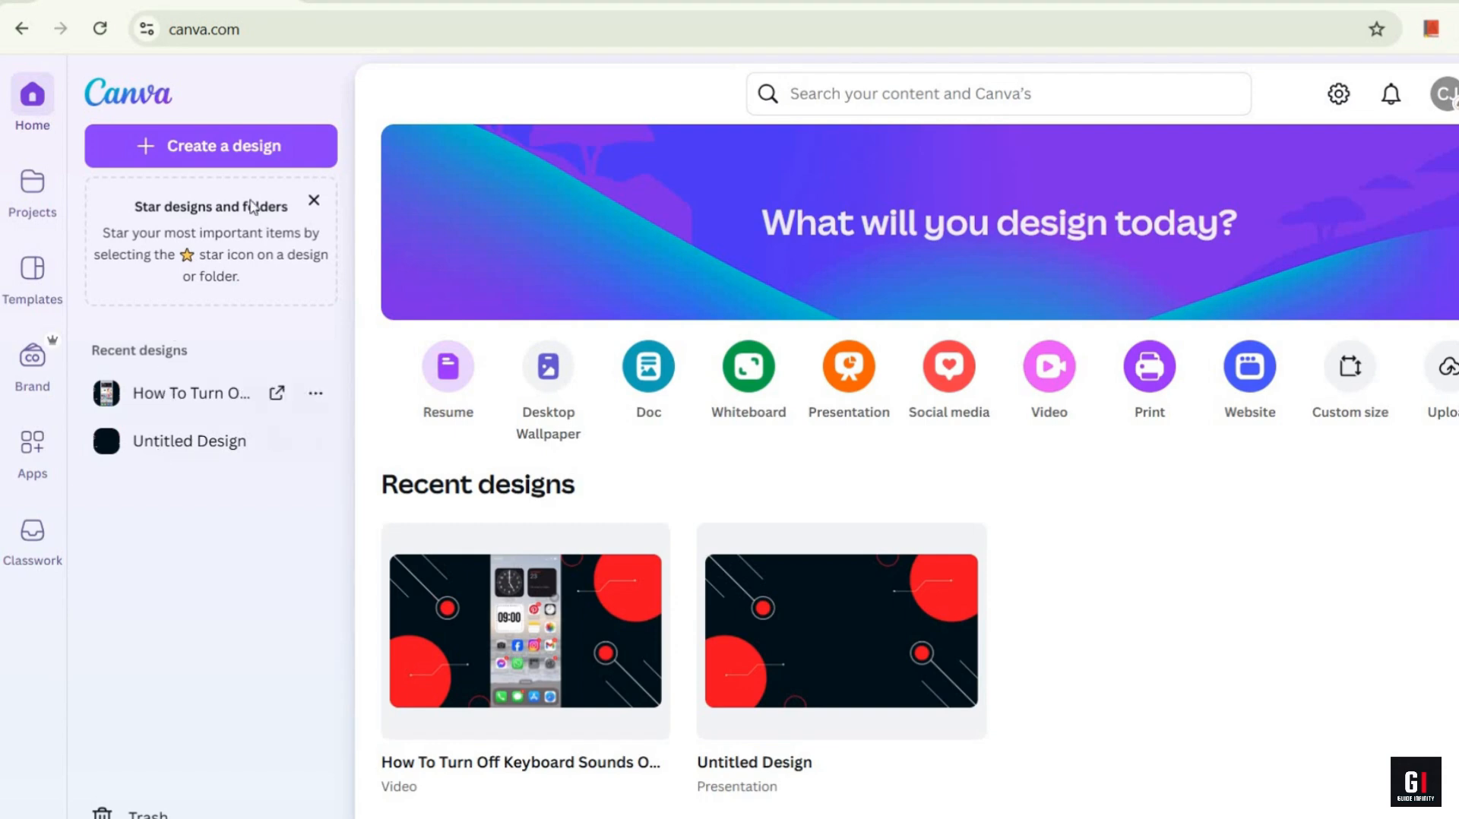
Step: Create a new blank Video (1080p) design
left_click(303, 146)
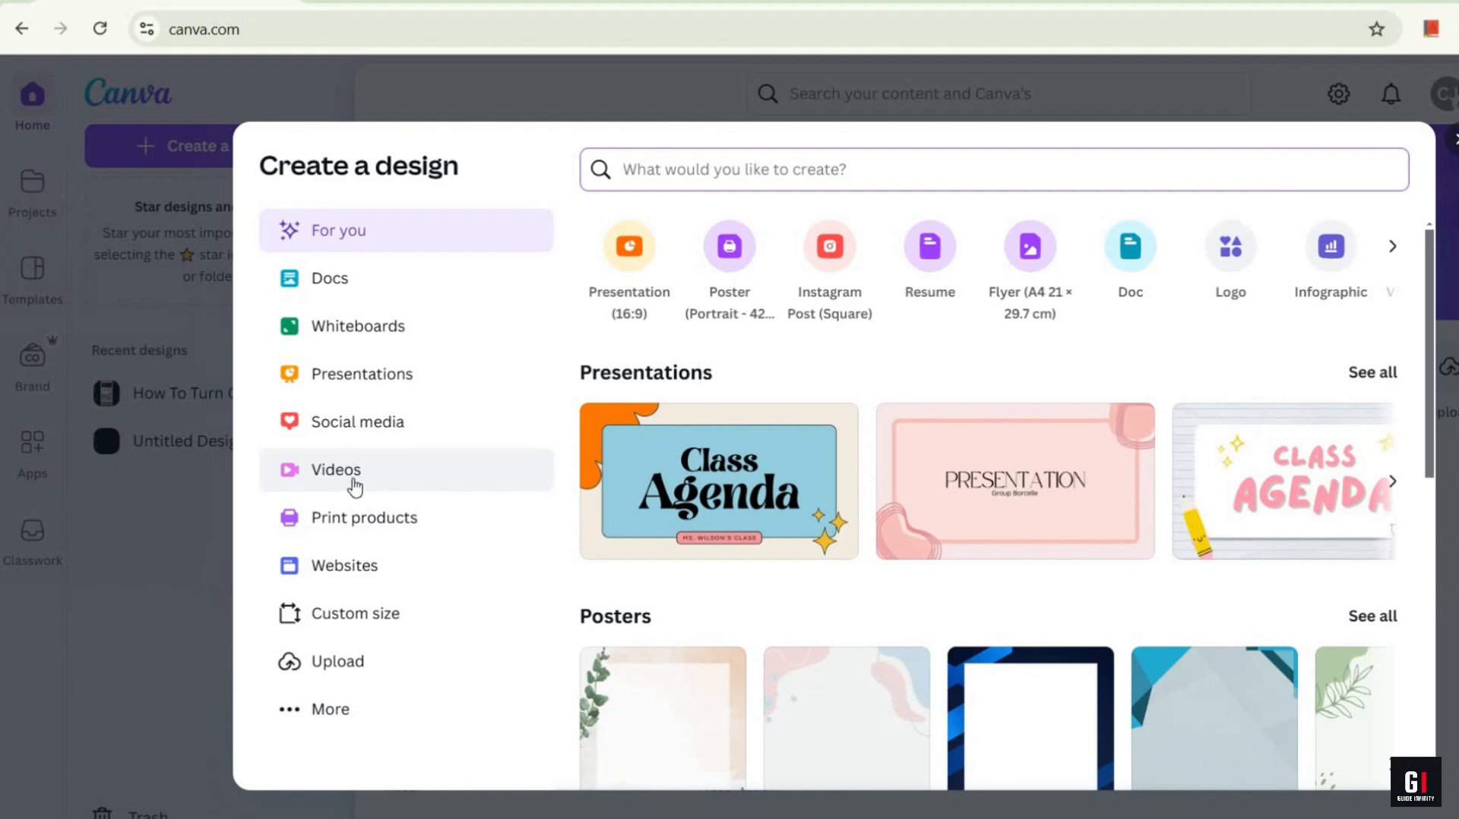
left_click(354, 485)
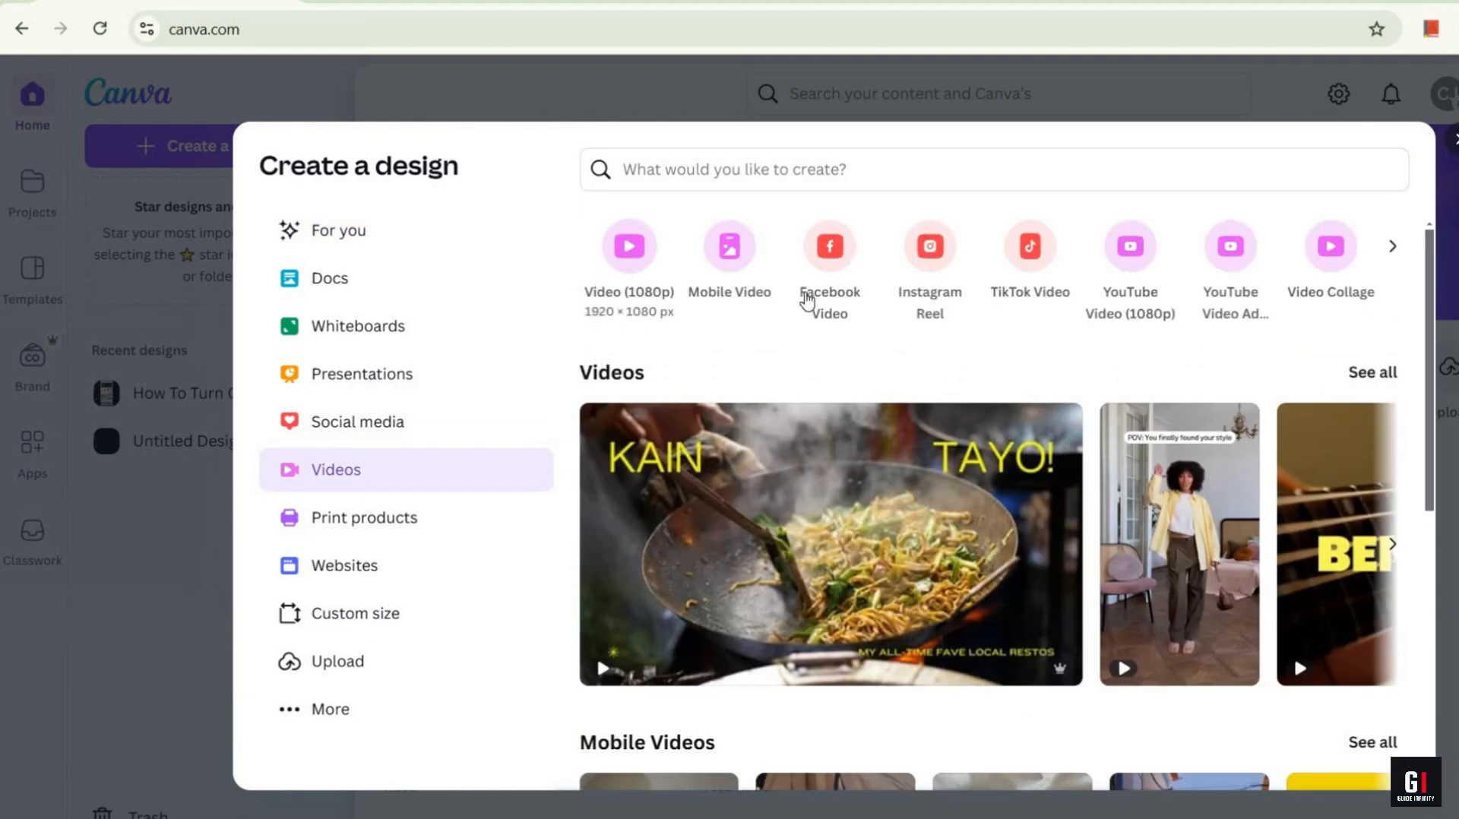
left_click(626, 269)
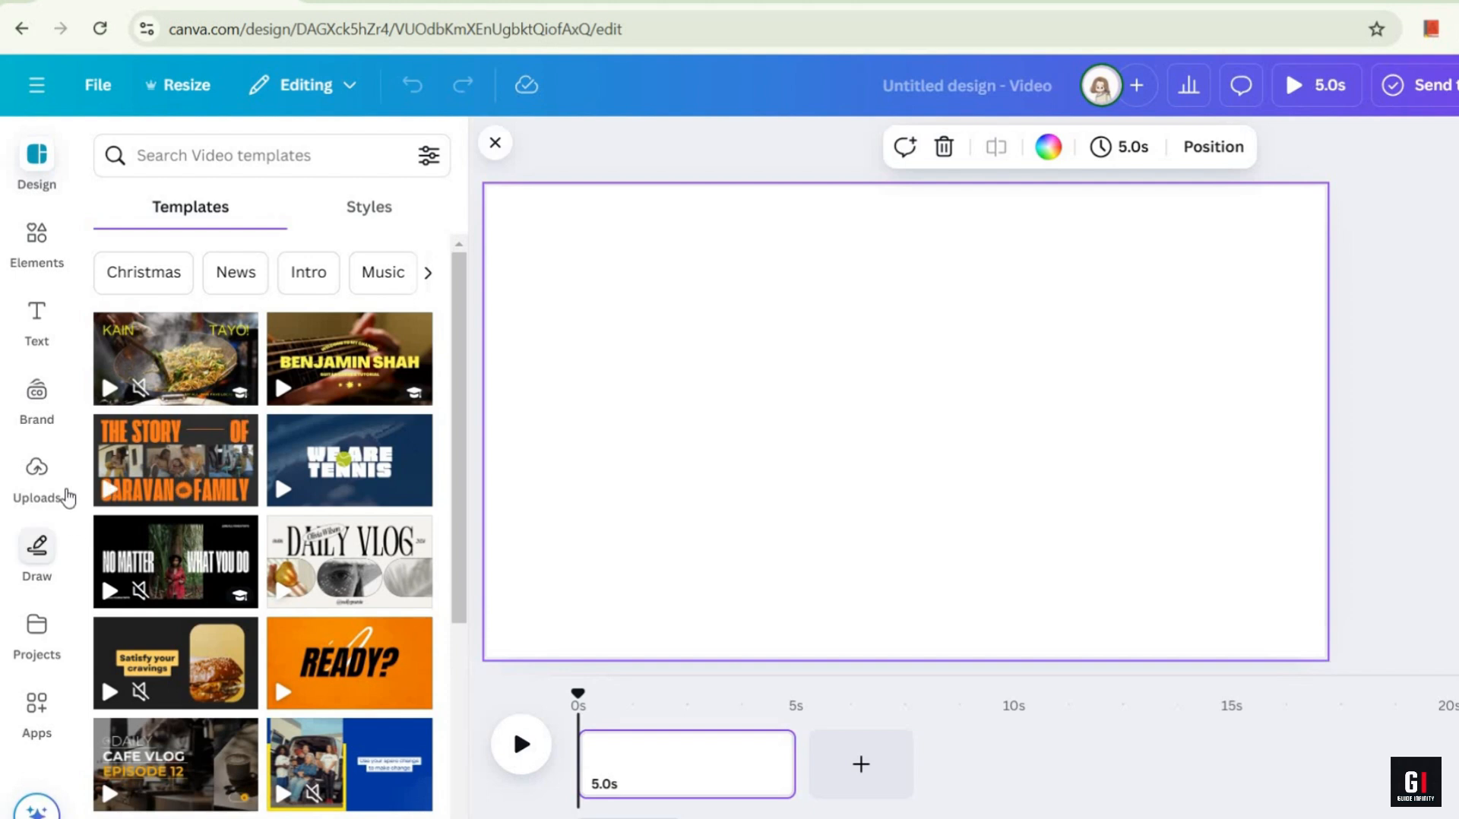
Step: Upload the video "How To Turn Off Keyboard Sounds On iPhone" and place it on the timeline's empty first page
left_click(25, 498)
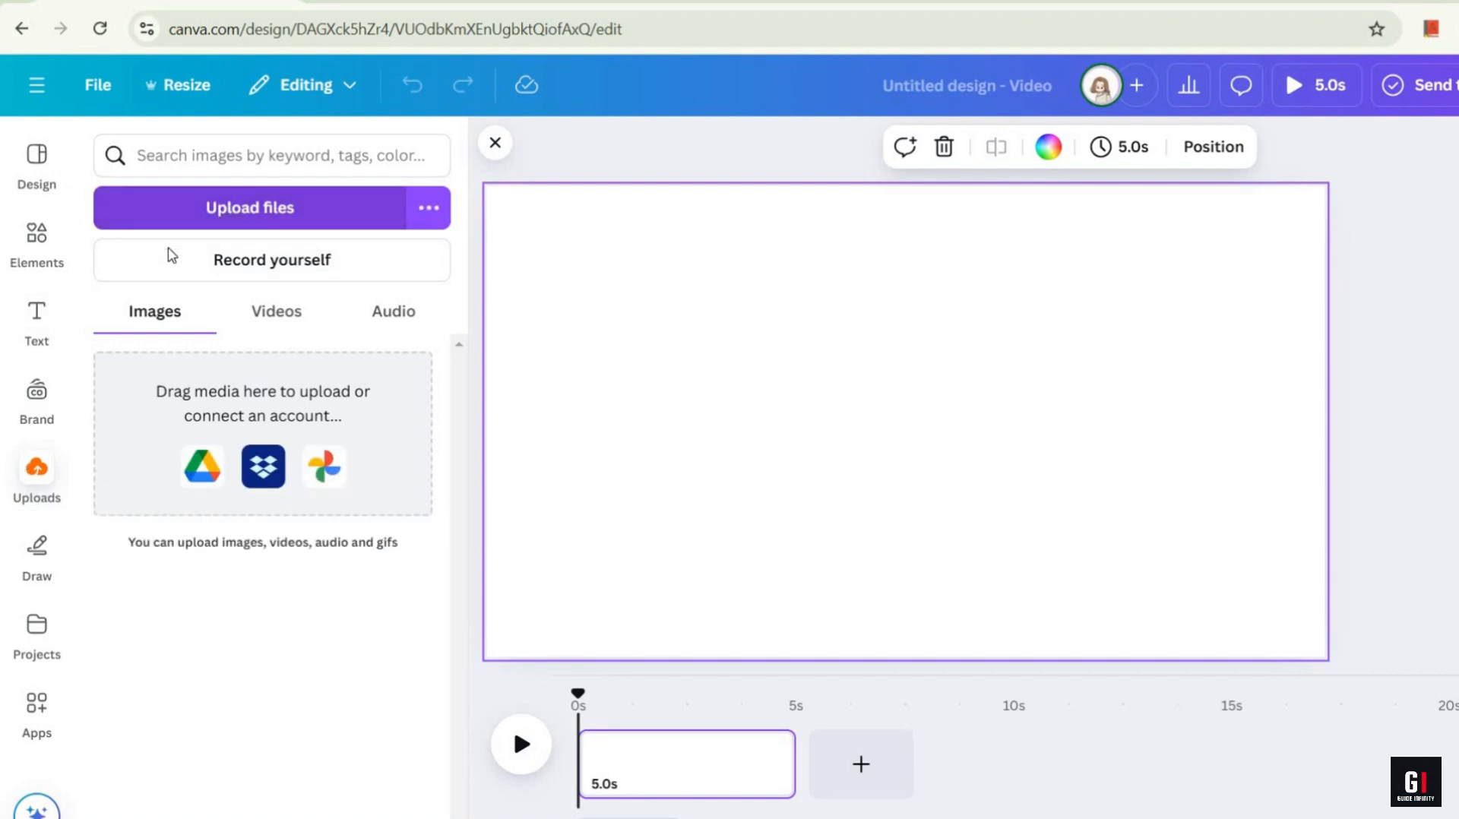
left_click(173, 220)
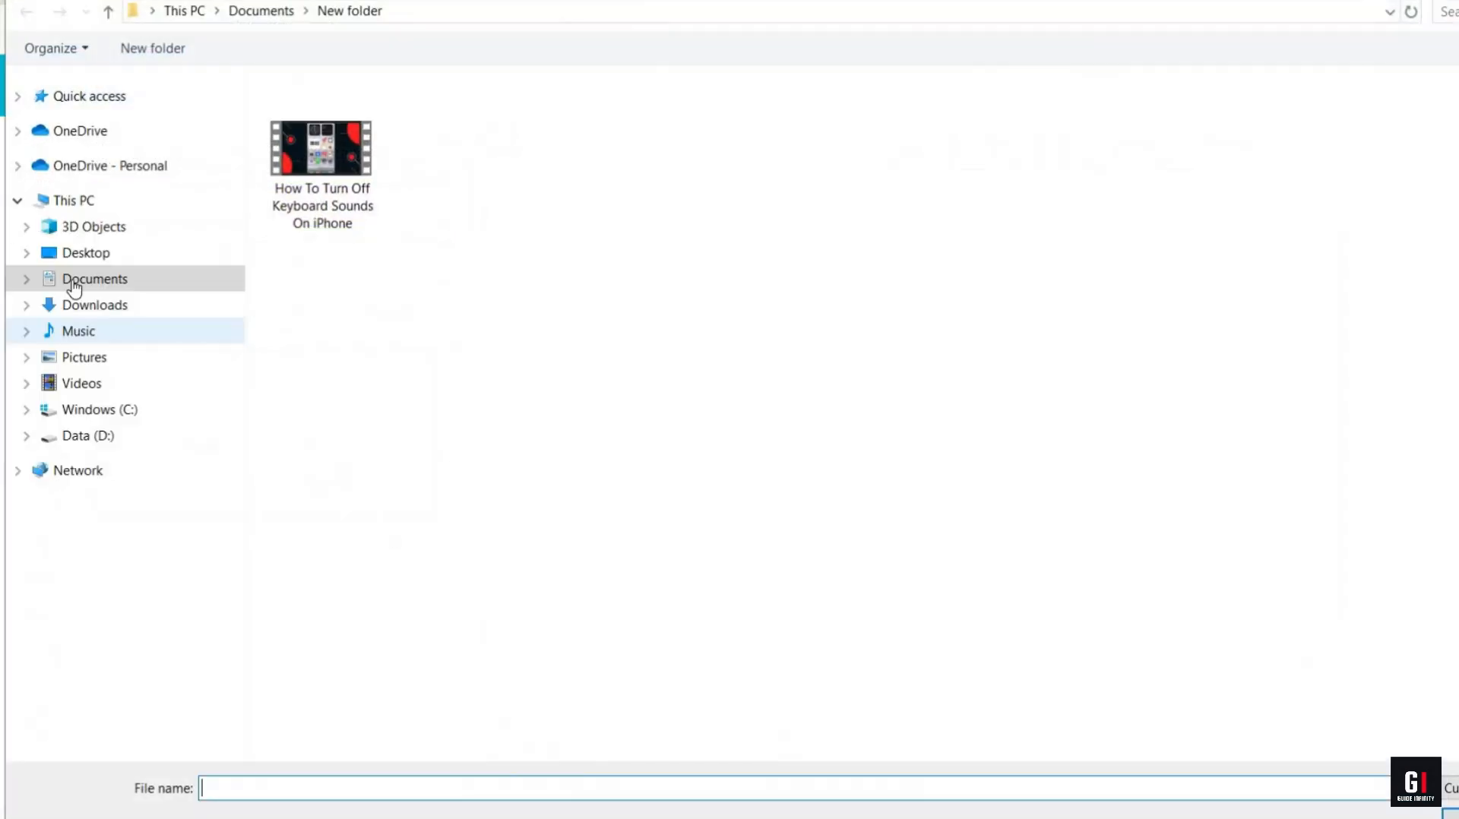
double_click(323, 194)
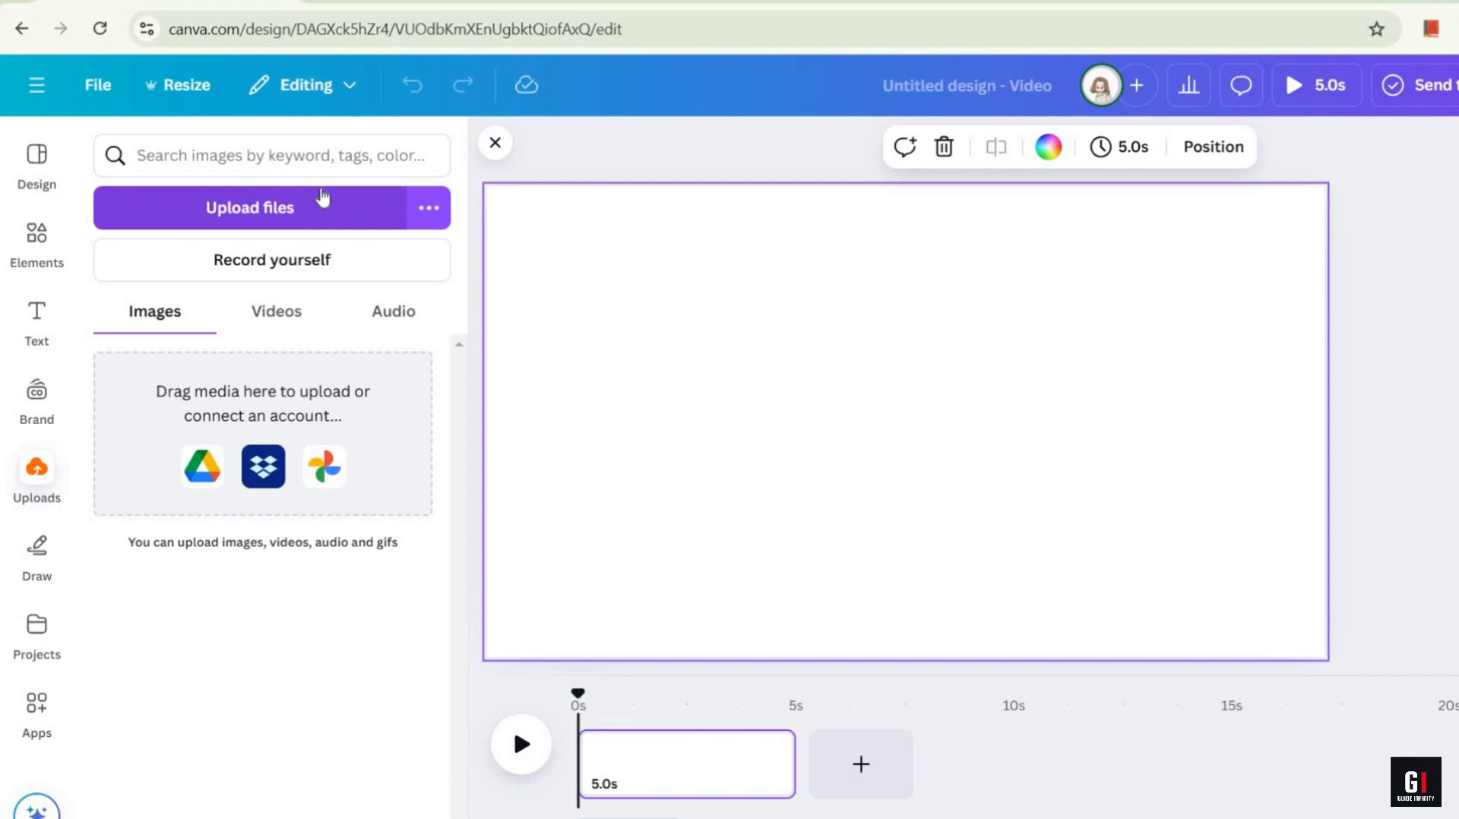
left_click_drag(209, 411, 630, 768)
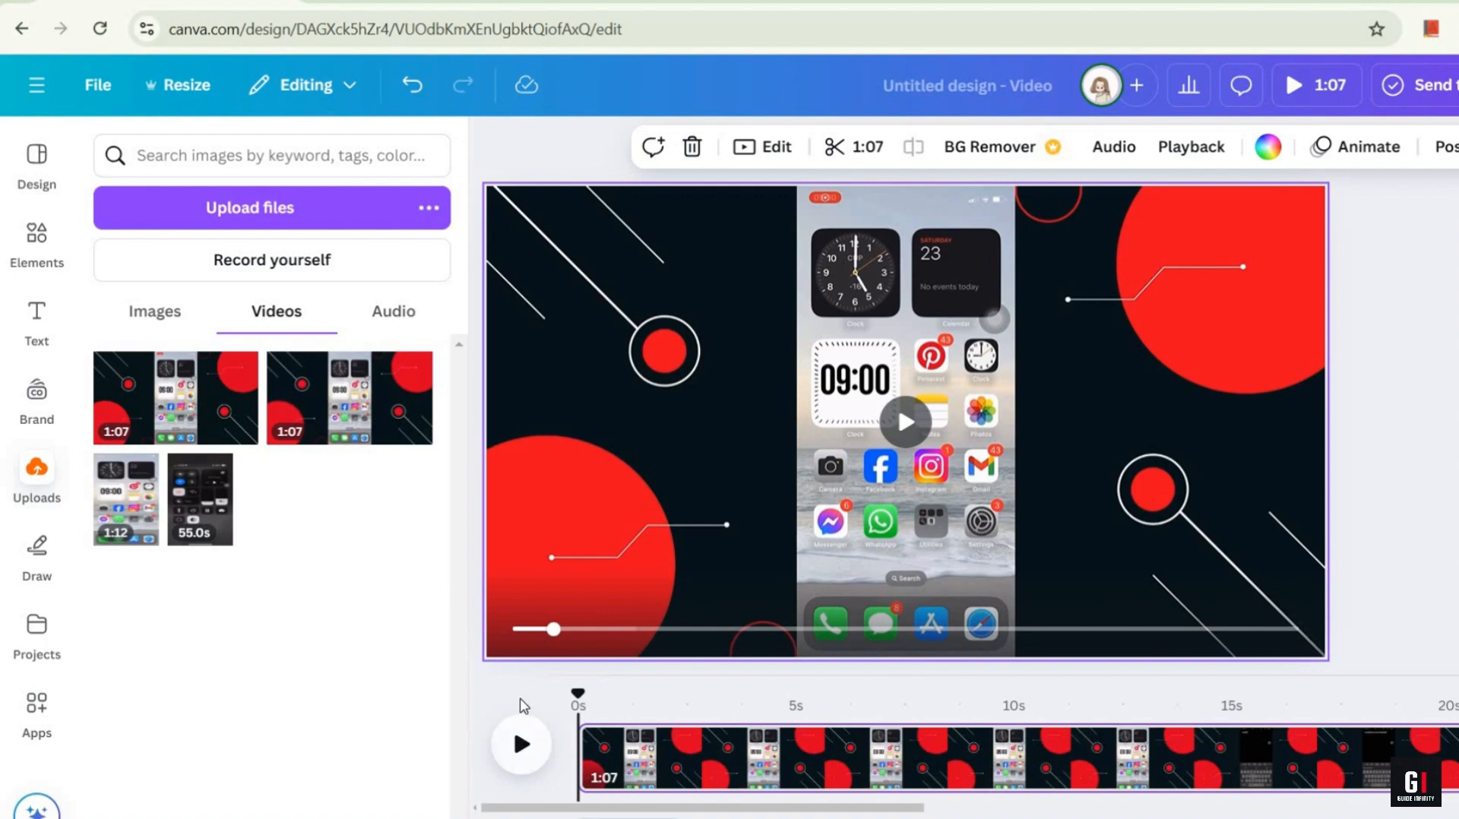
Step: Play the video to about 3 seconds, pause it, and add a heading reading "Hey guys and welcome to this video"
left_click(520, 745)
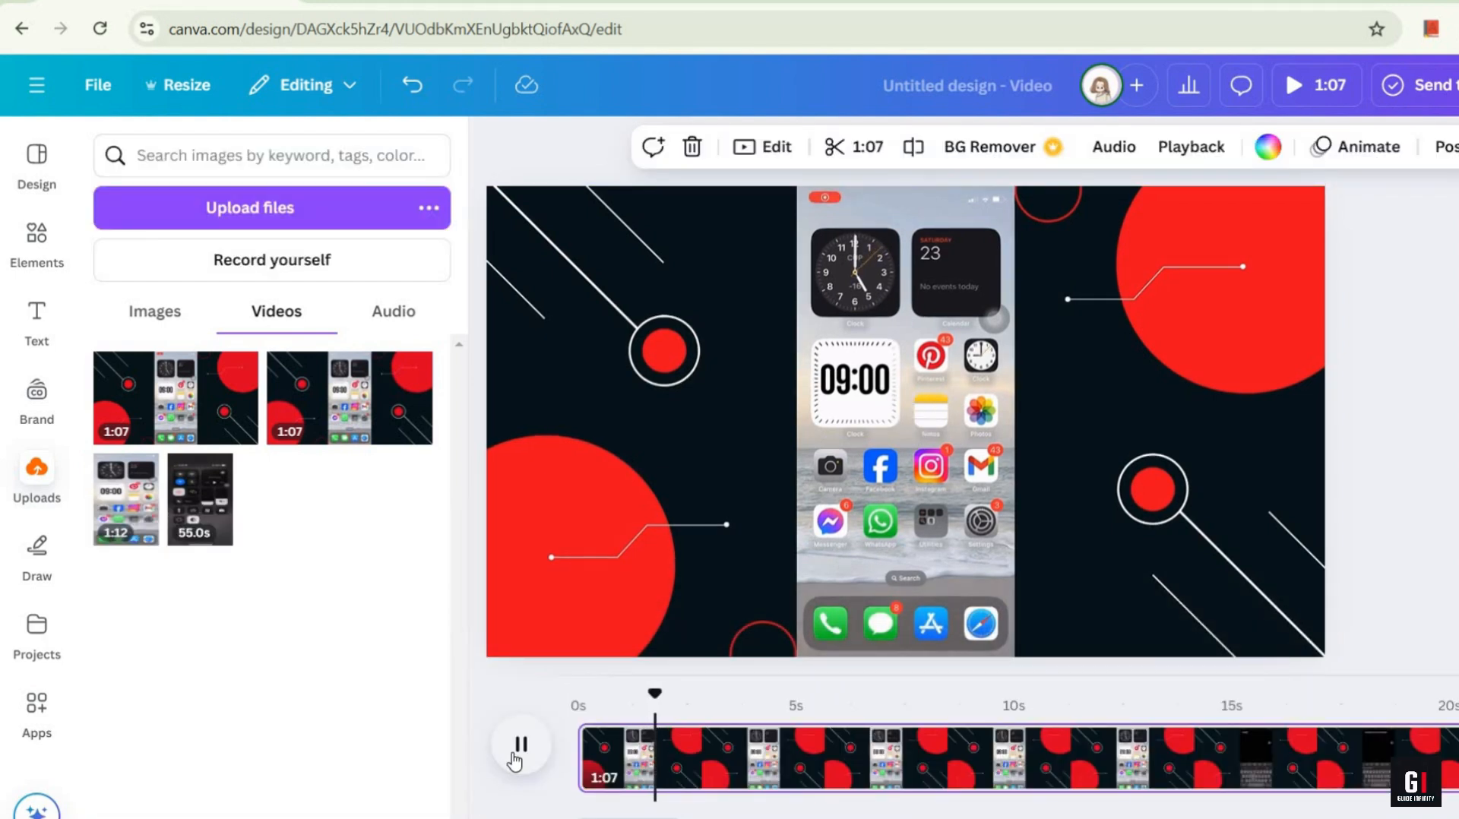
left_click(519, 748)
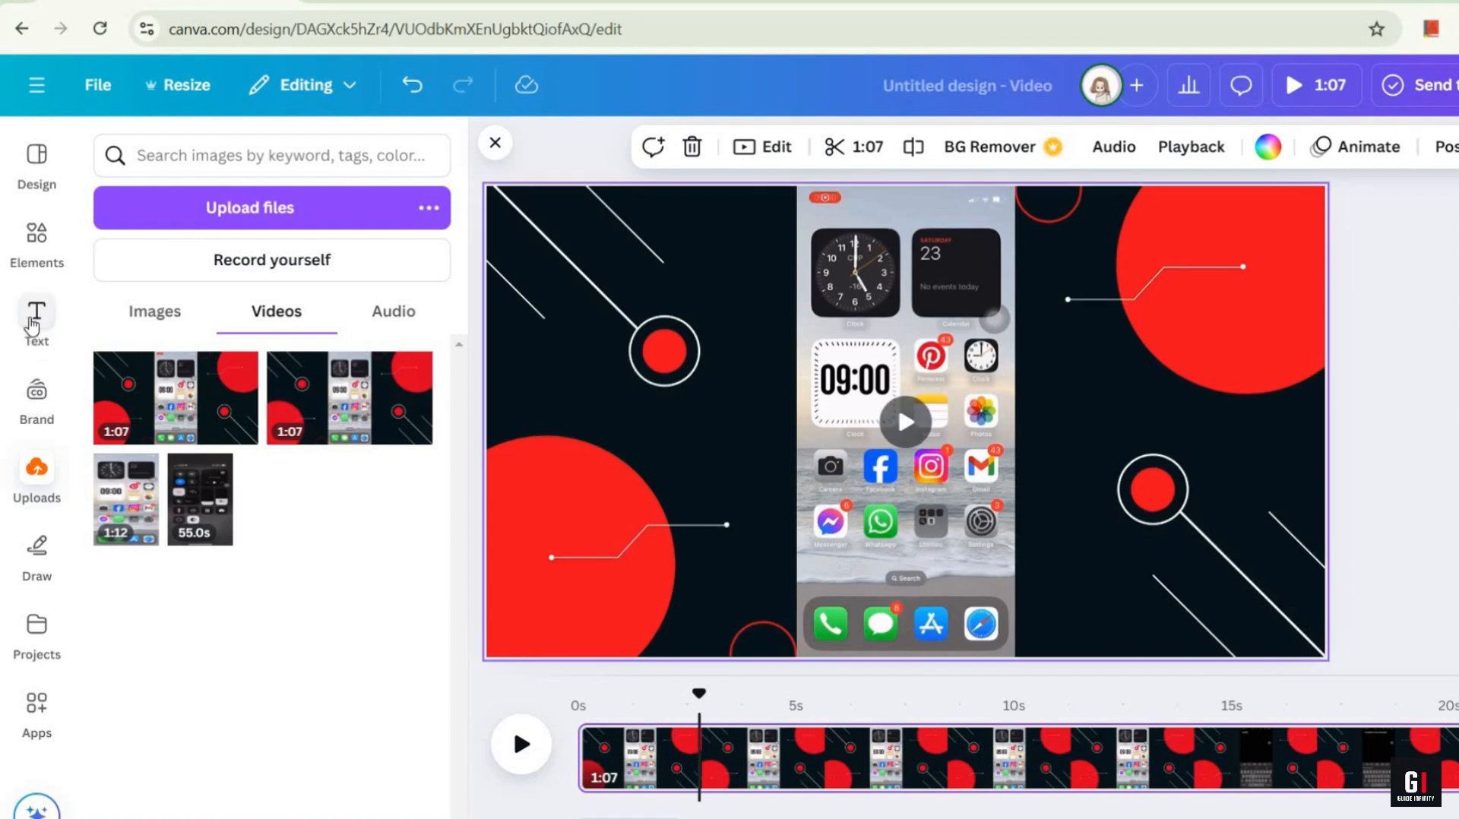
left_click(34, 313)
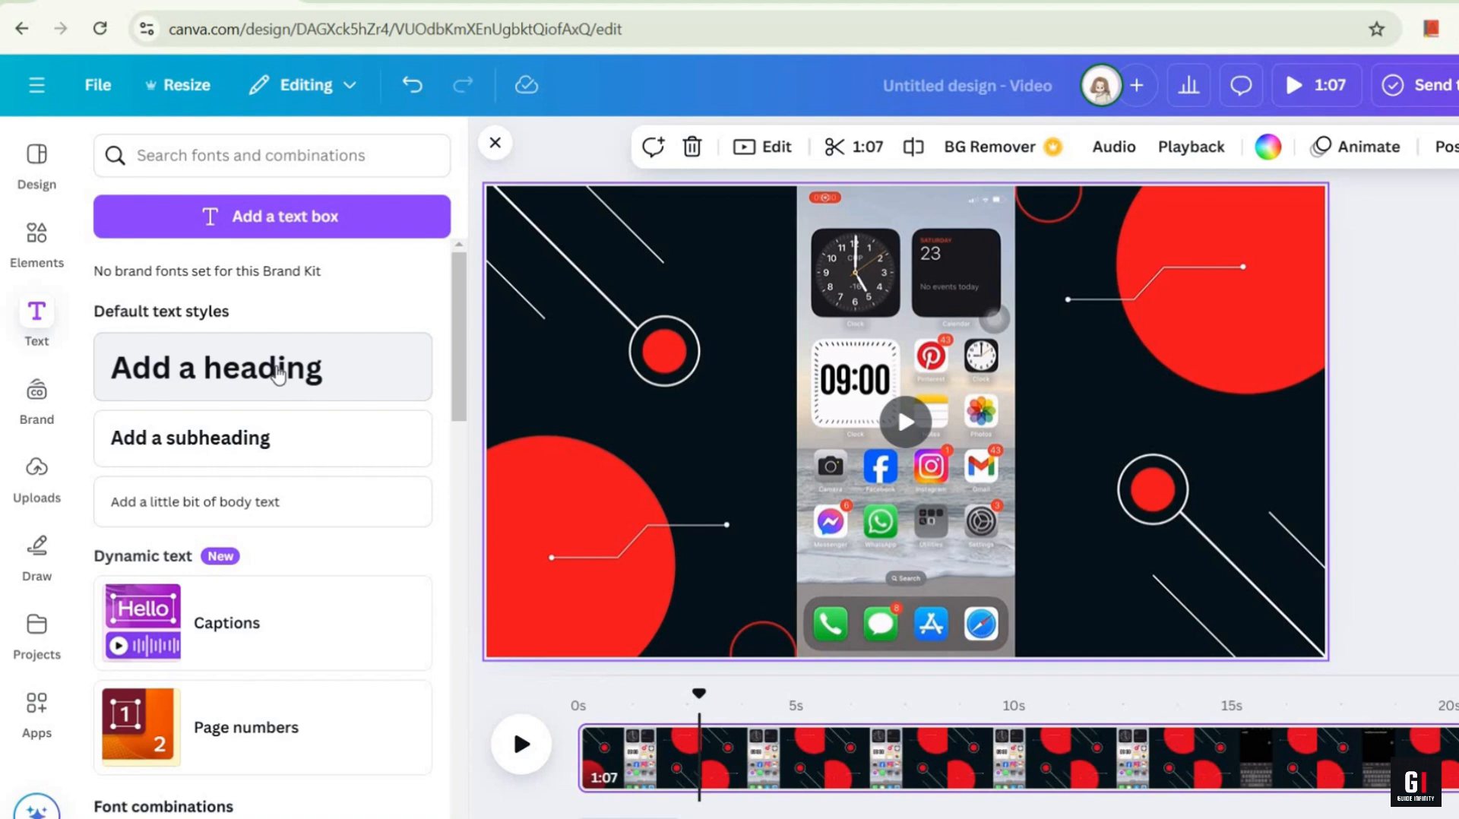
left_click(279, 372)
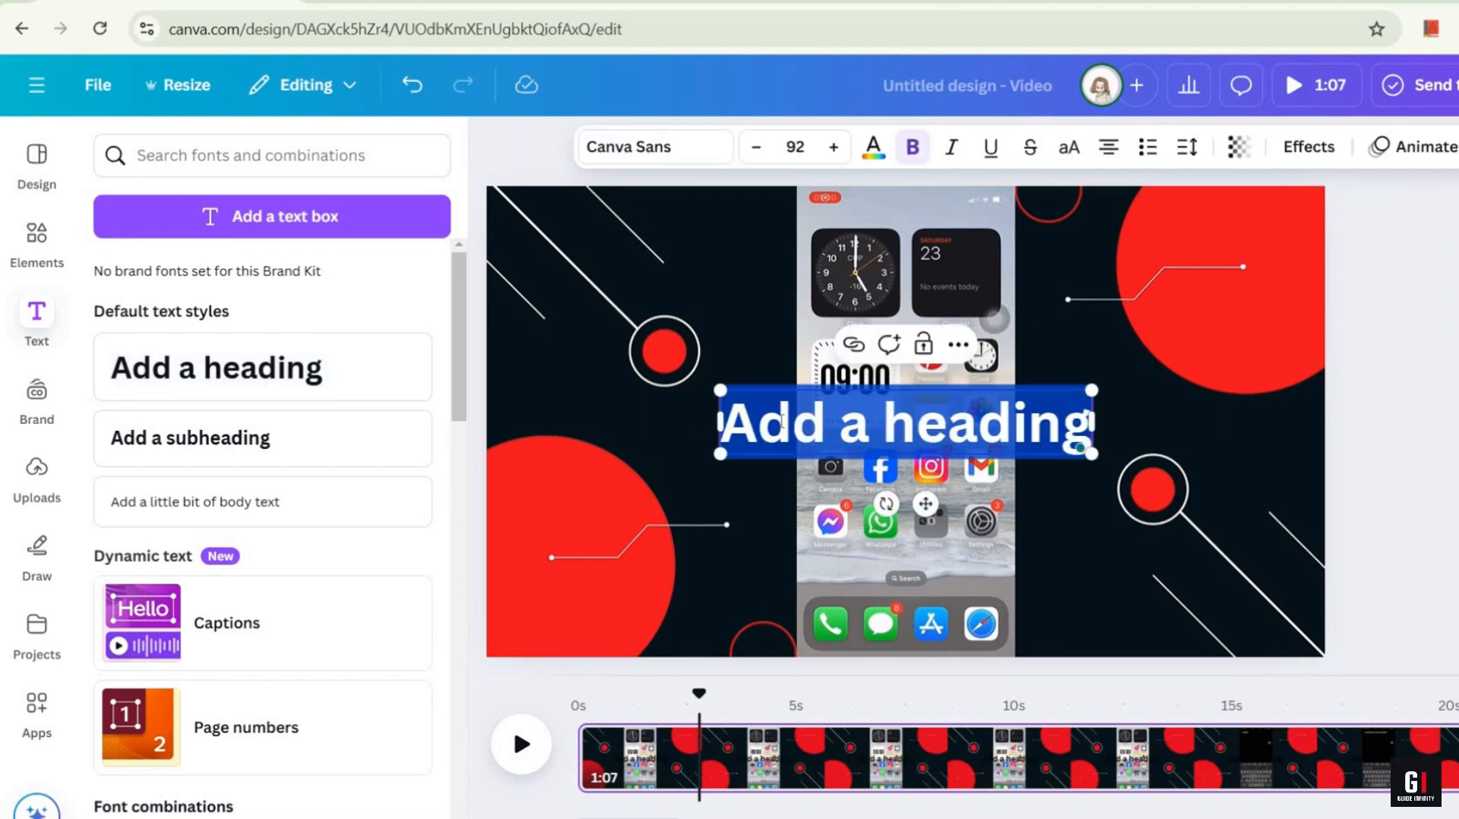
type("Hey g")
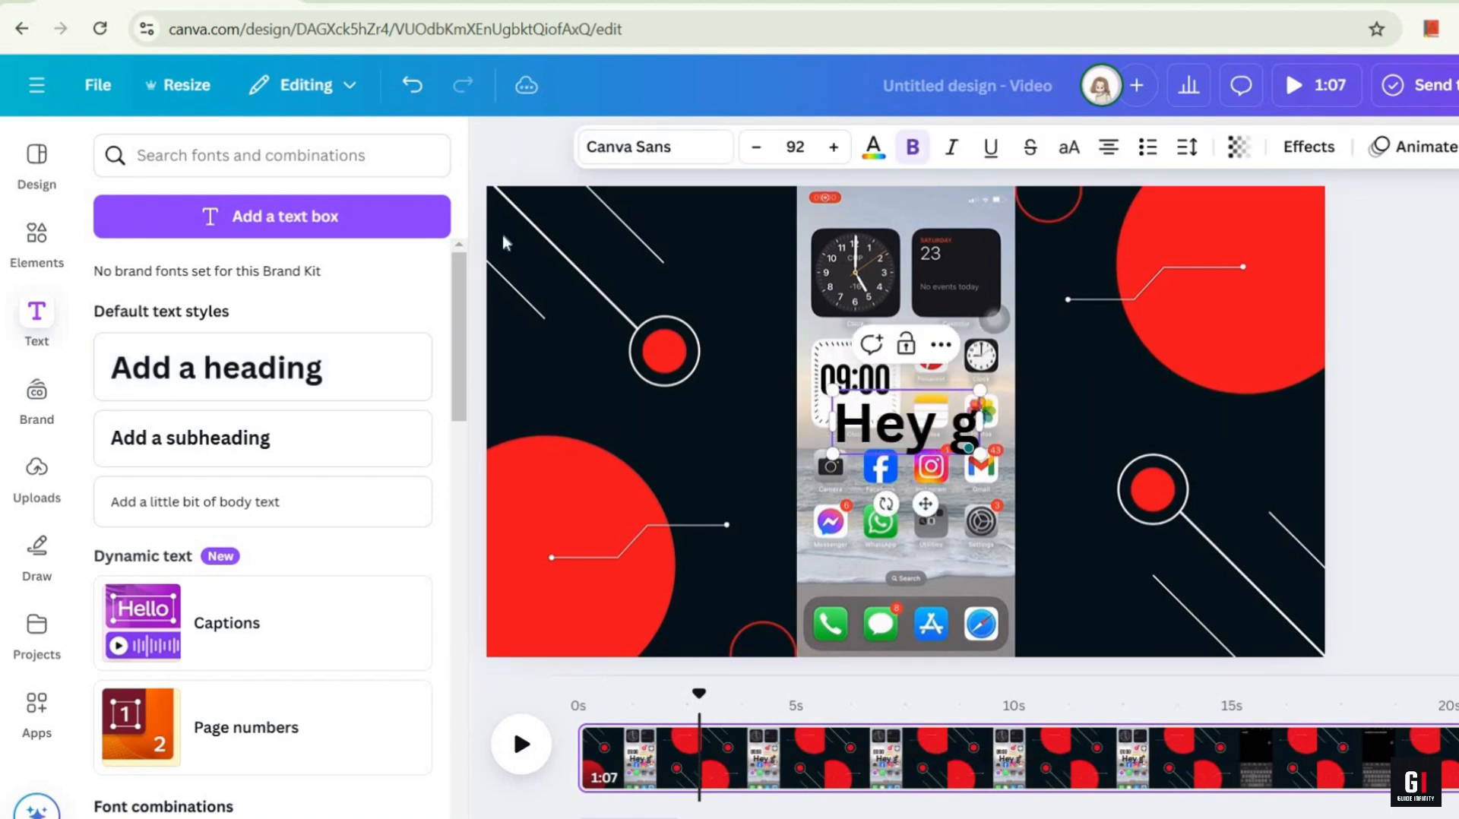
type("uys and w")
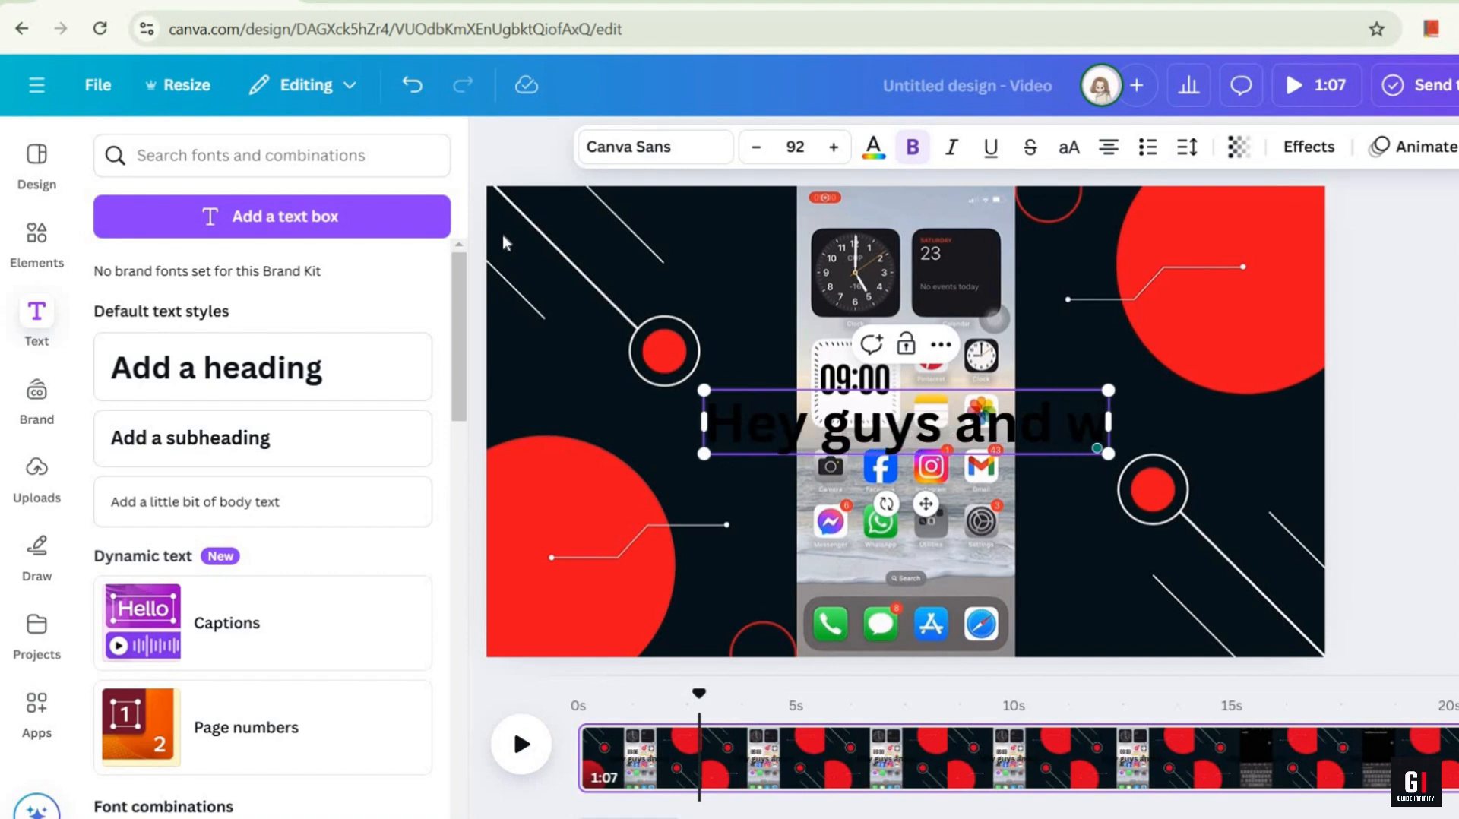
type("elcome")
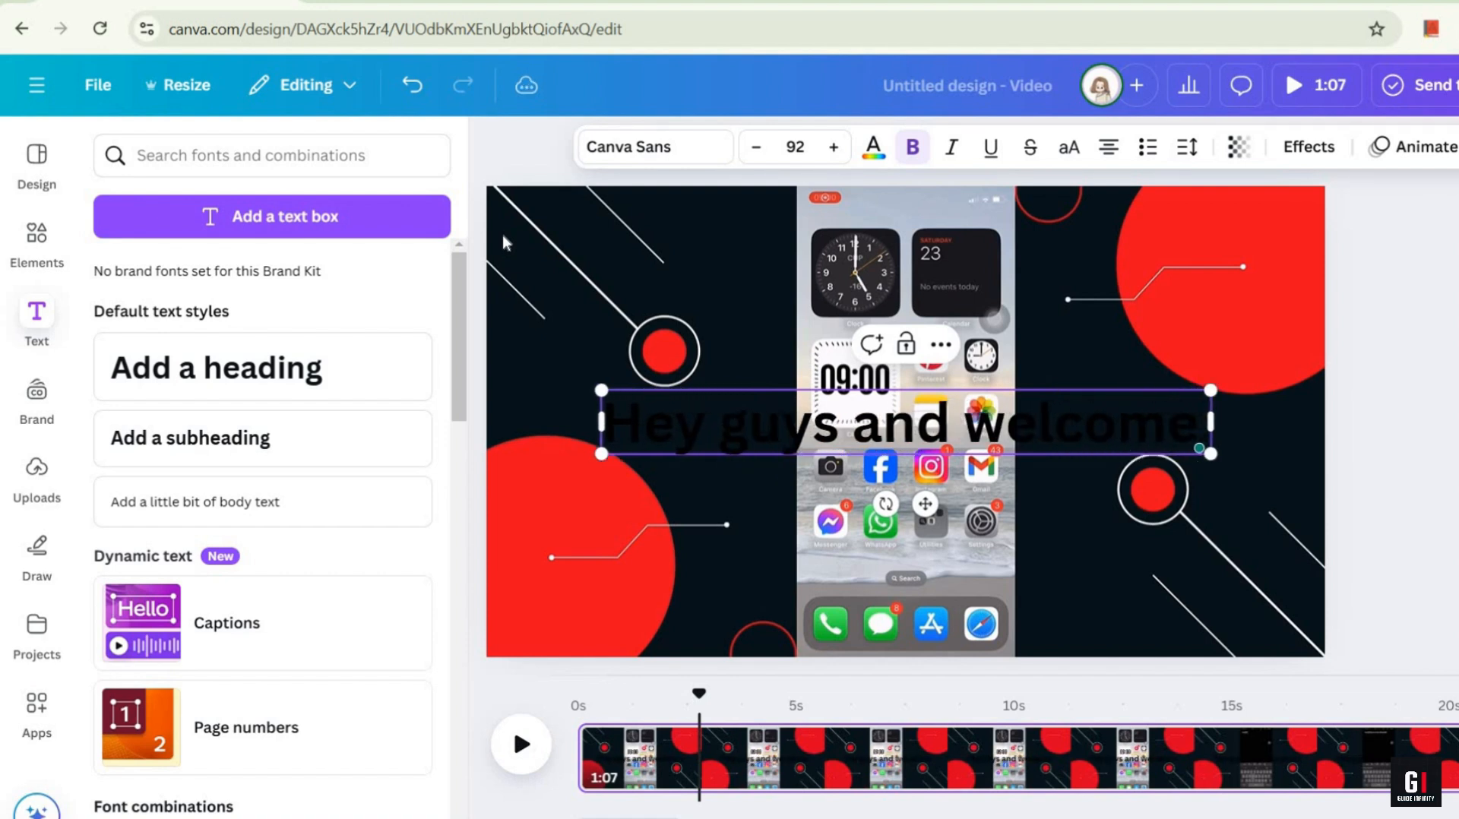
type(" to this video")
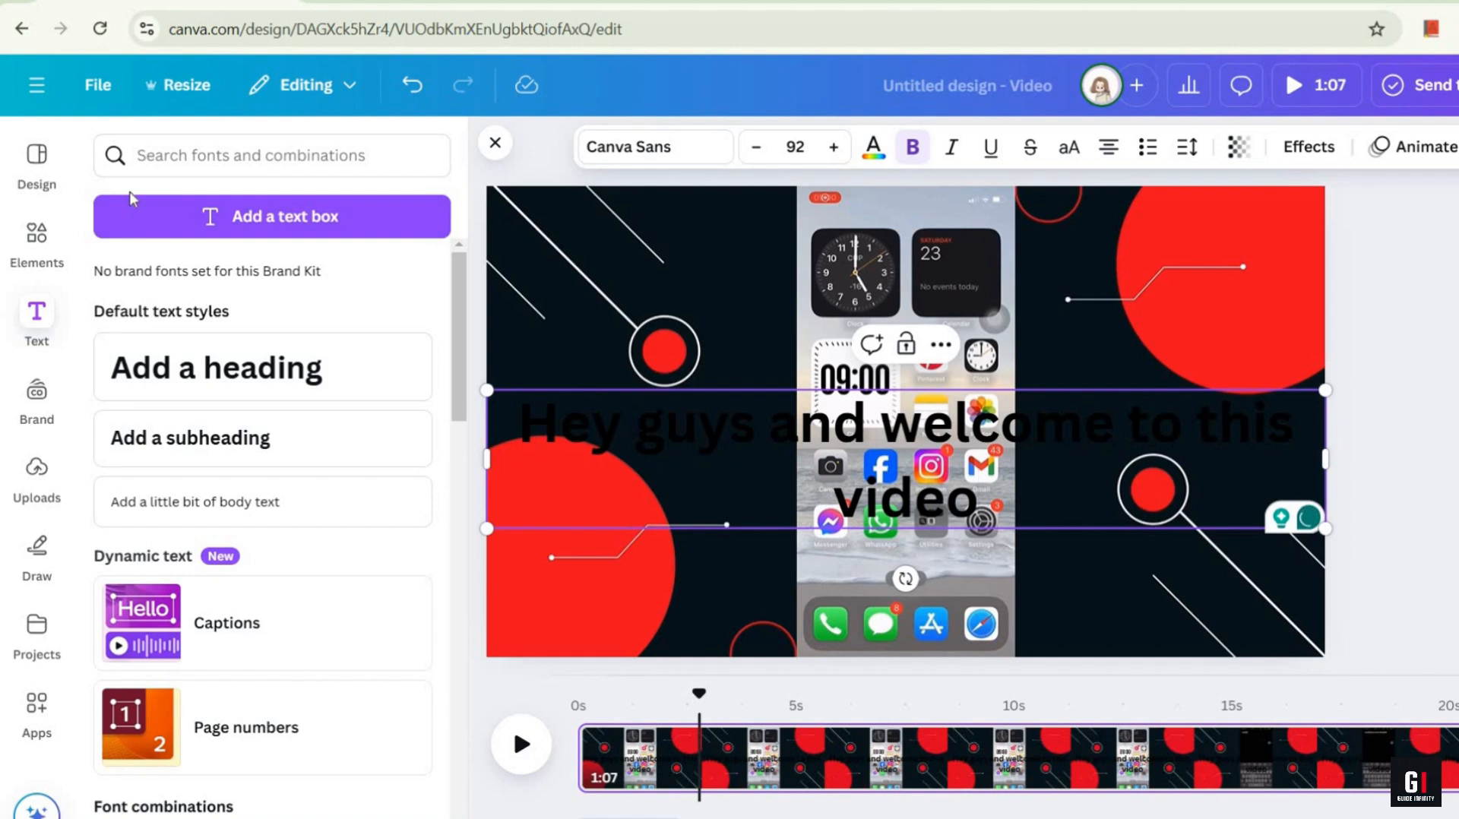
Step: Reduce the font size of the whole heading text to 60
triple_click(530, 424)
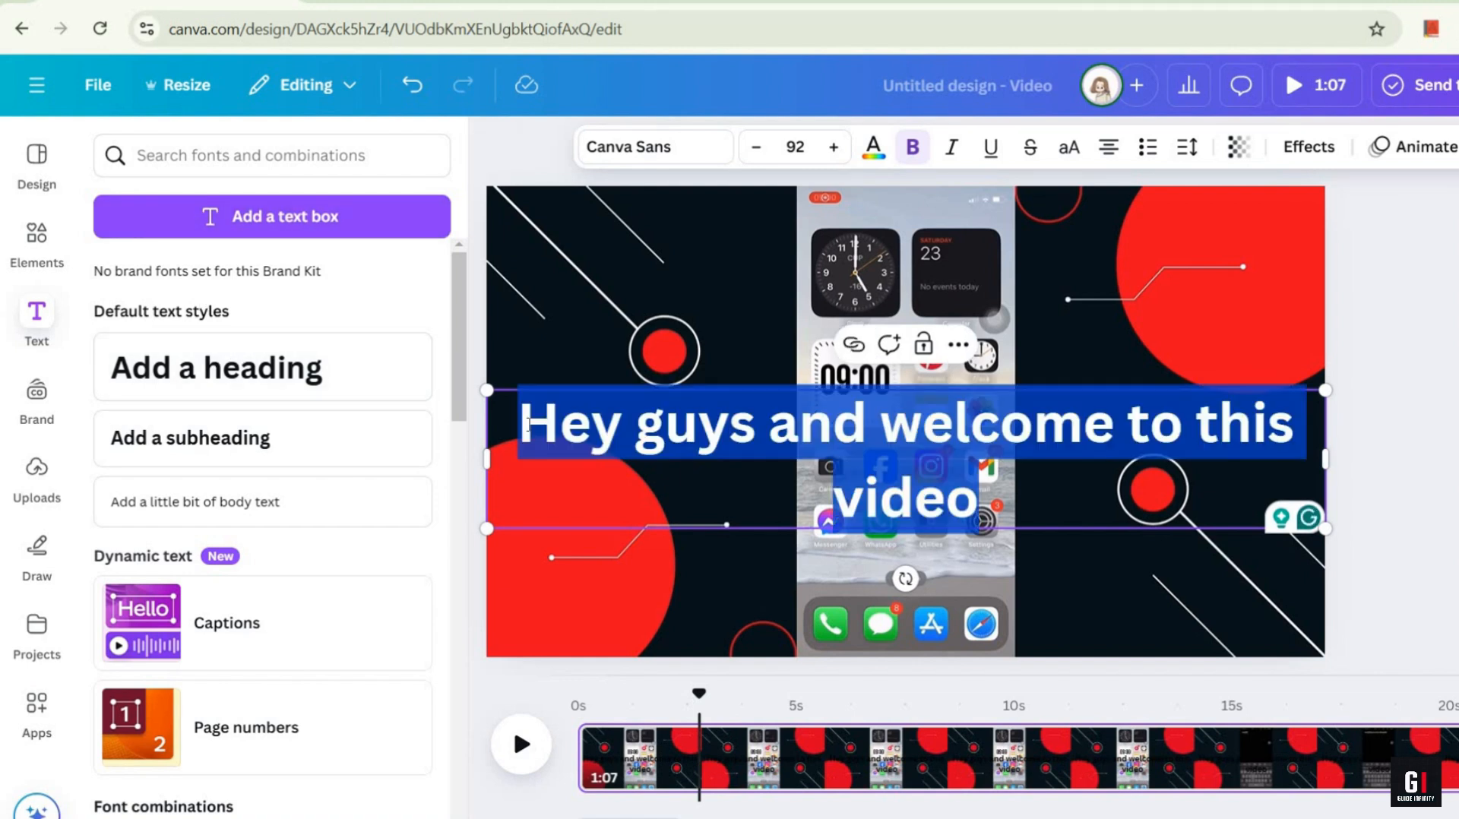
left_click(760, 148)
left_click(760, 147)
left_click(760, 147)
left_click(760, 148)
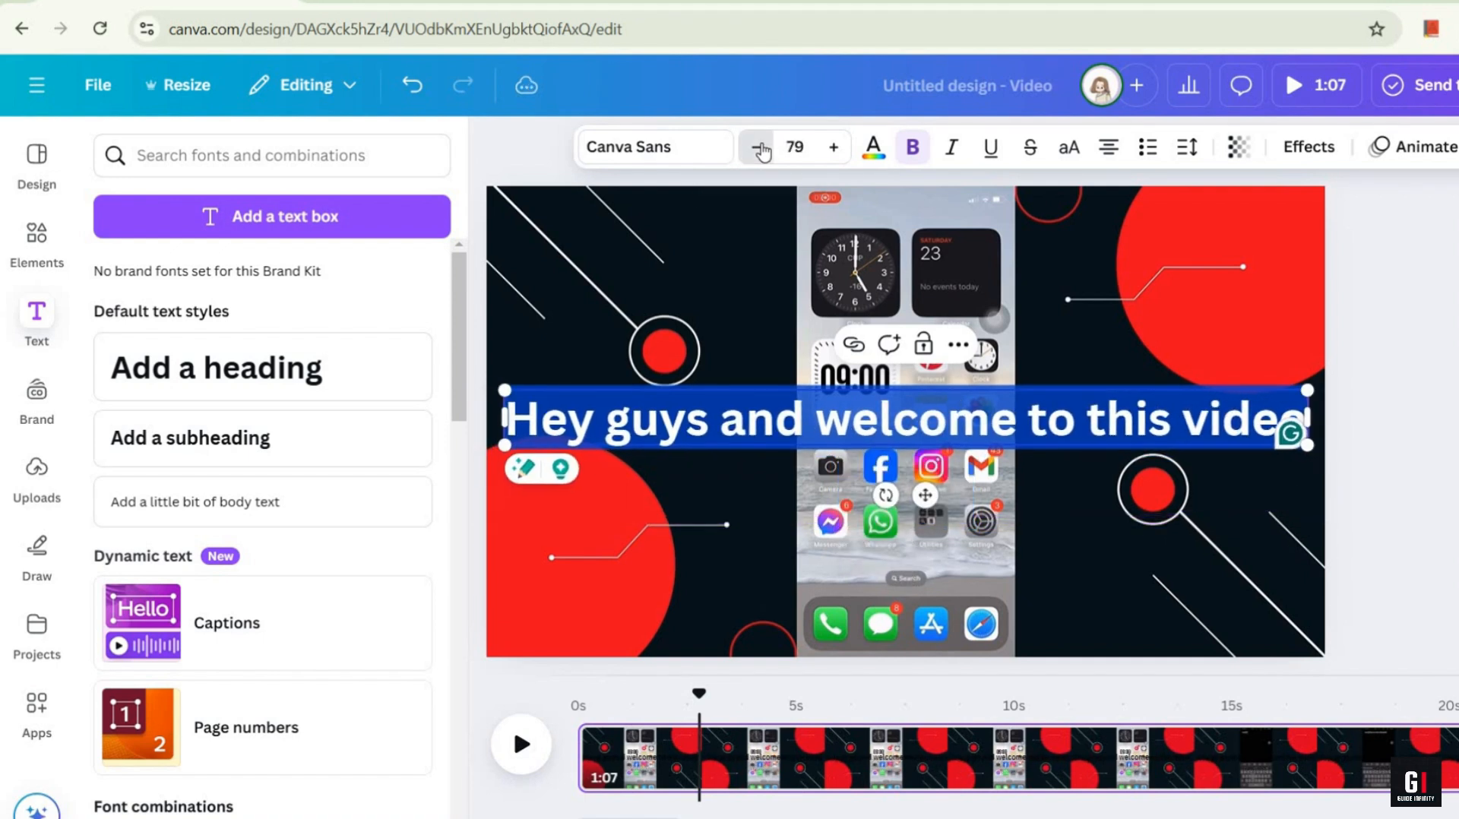
left_click(760, 148)
left_click(760, 147)
left_click(760, 147)
left_click(760, 147)
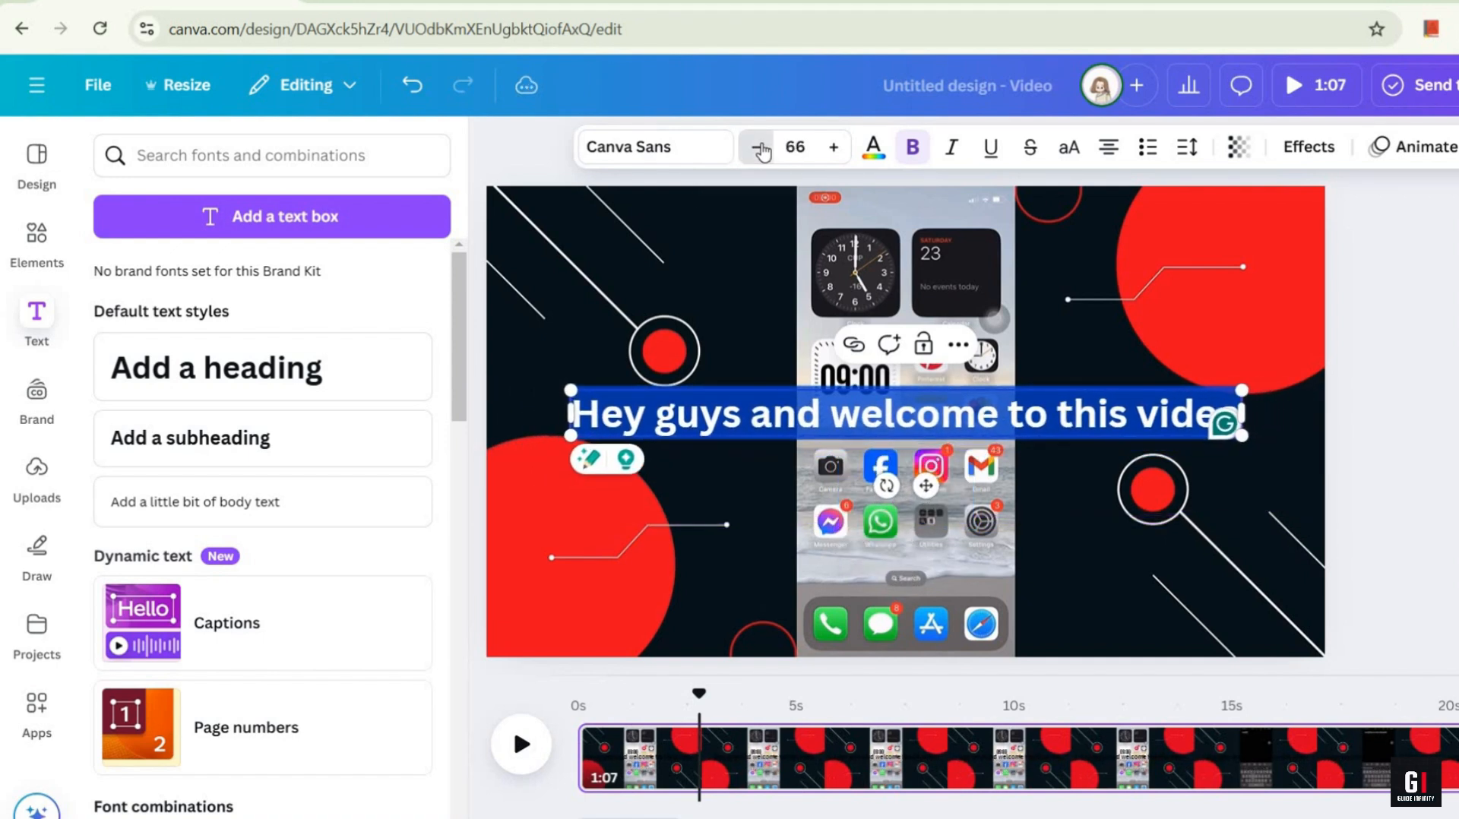
left_click(760, 148)
left_click(760, 147)
left_click(760, 147)
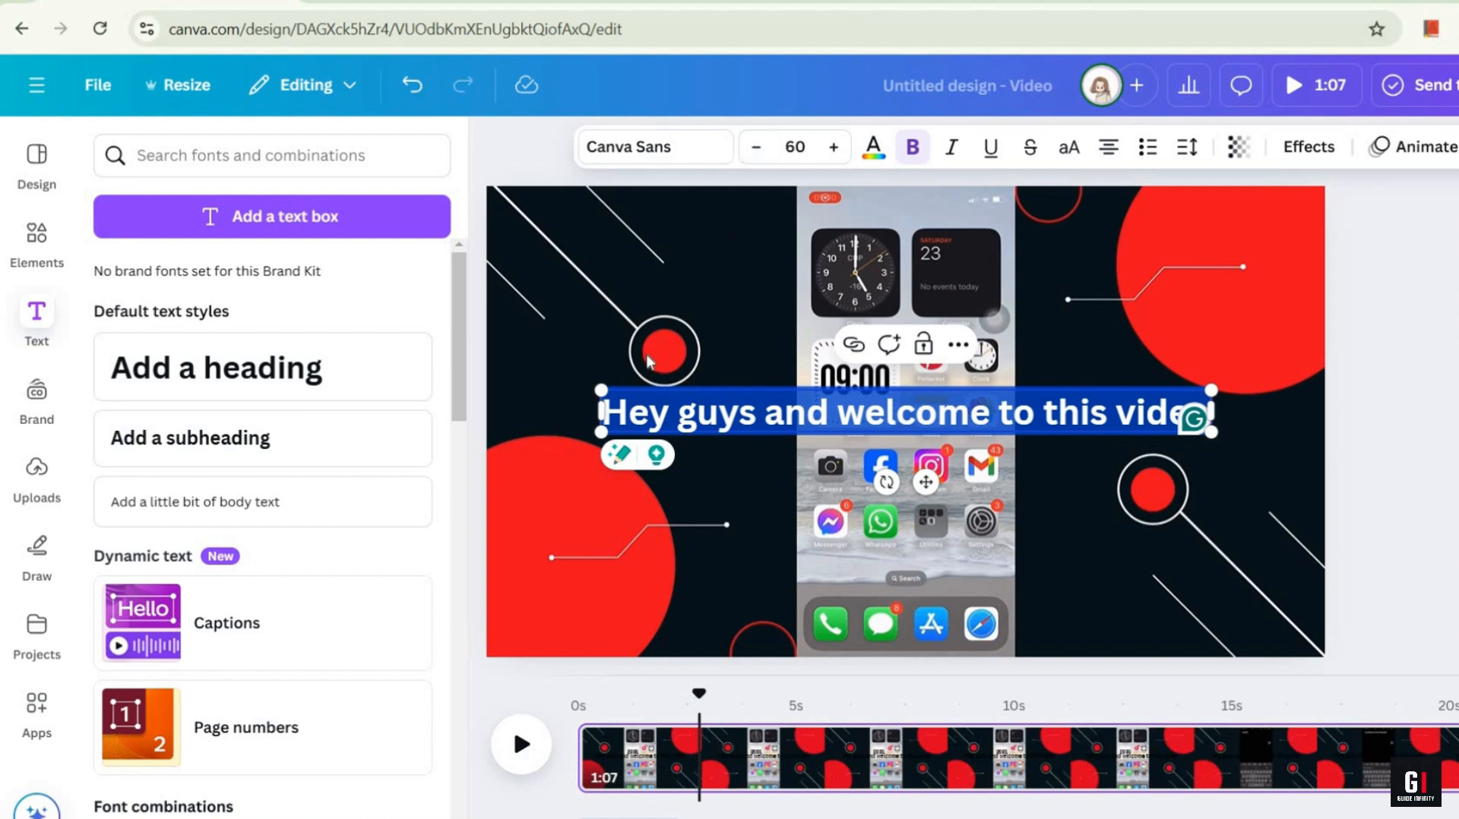
Step: Colour the bold caption text white and move it down to the lower part of the video, just above the phone's dock
left_click(874, 148)
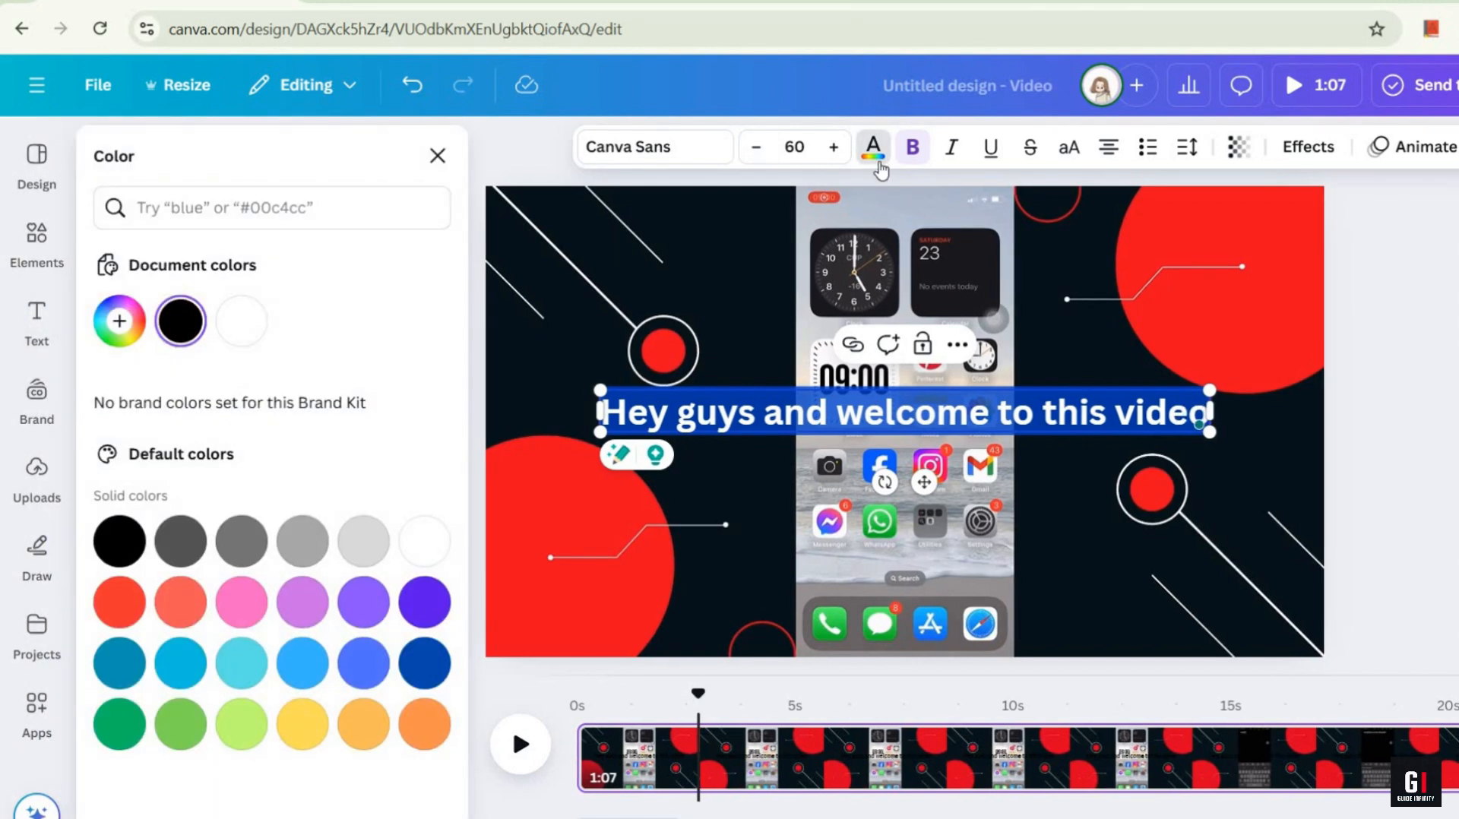
left_click(234, 322)
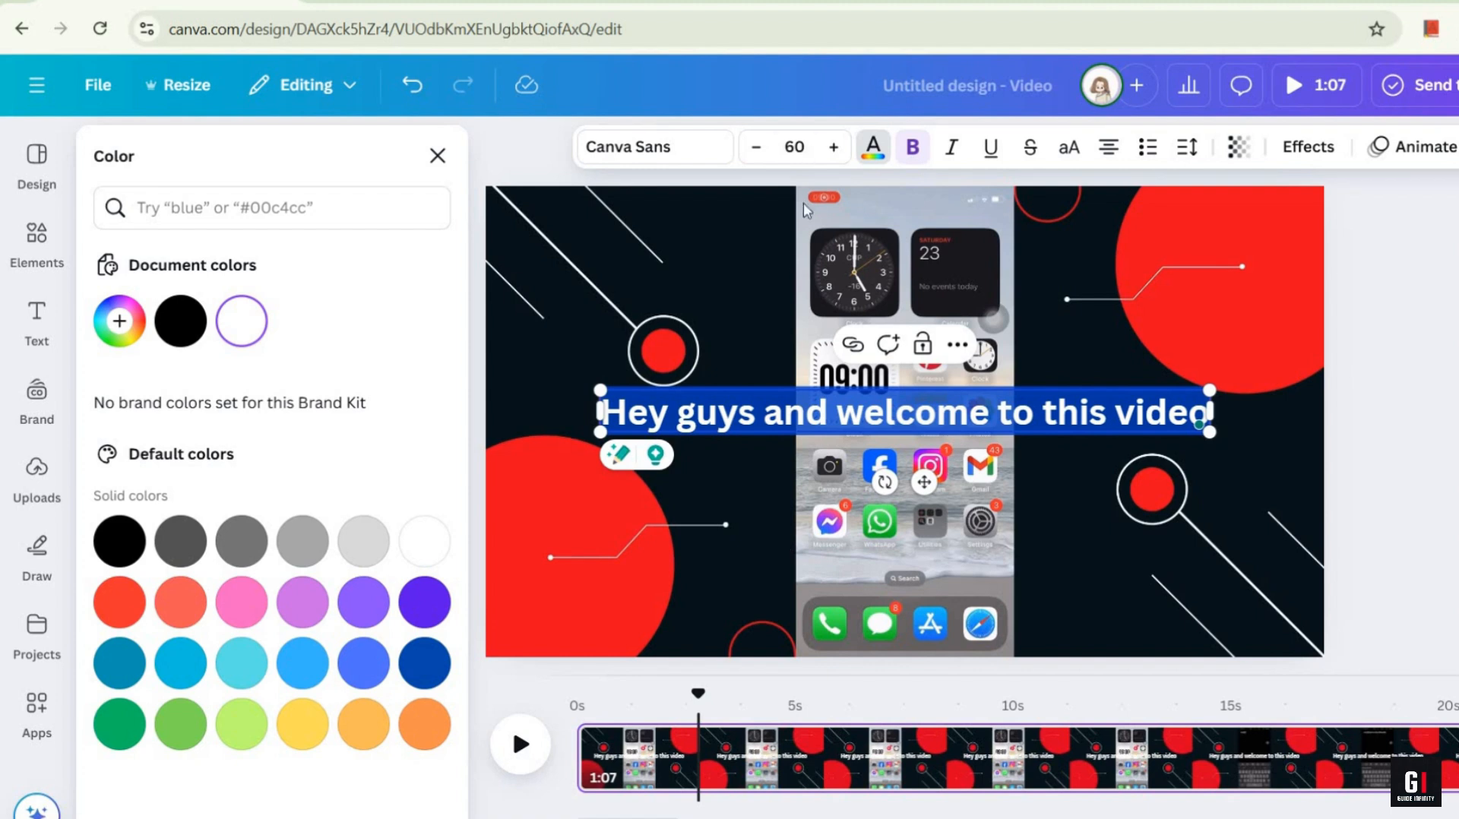
left_click(913, 149)
left_click(913, 149)
left_click_drag(923, 484, 940, 650)
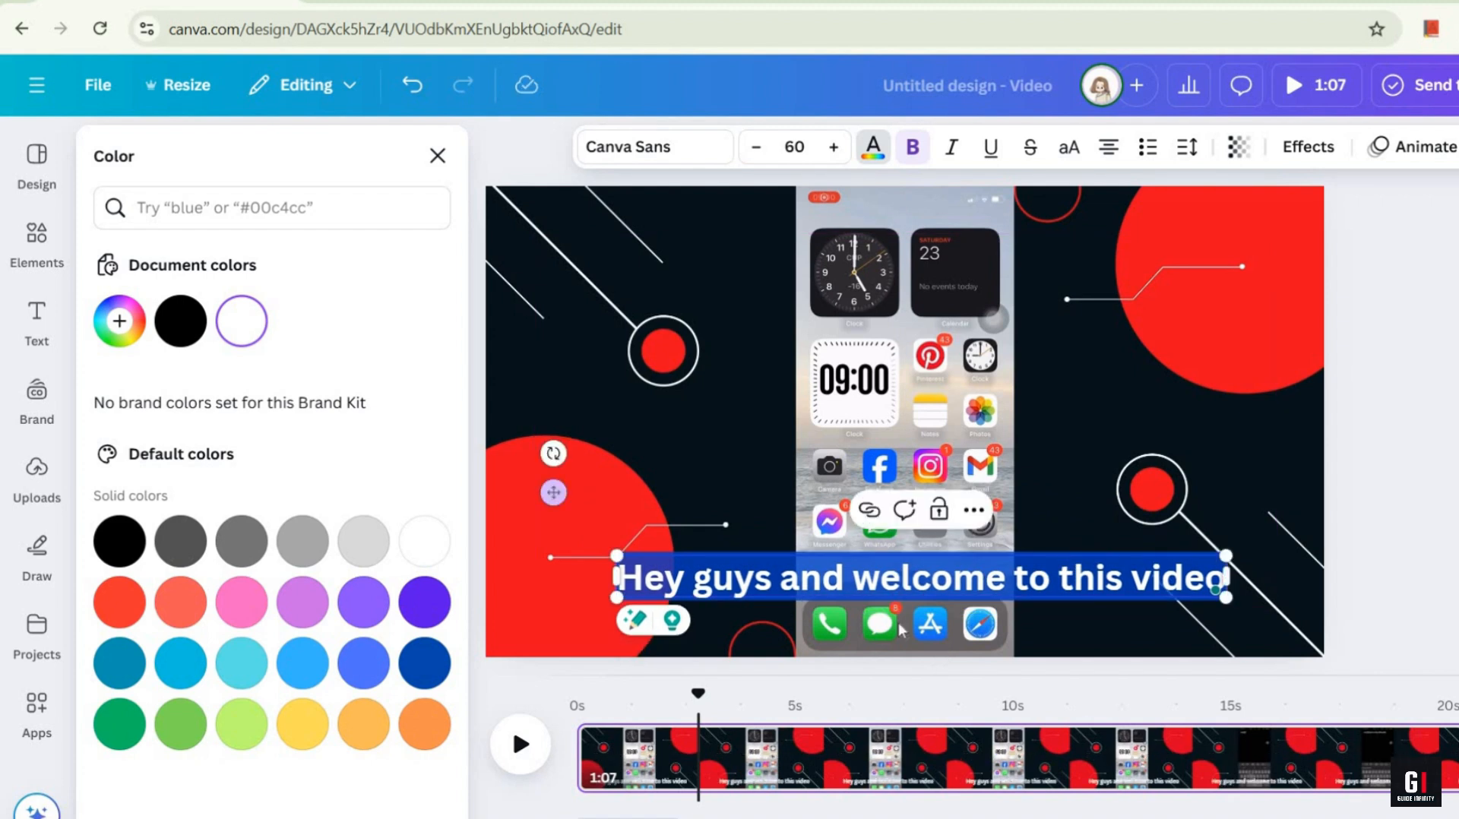
left_click(718, 498)
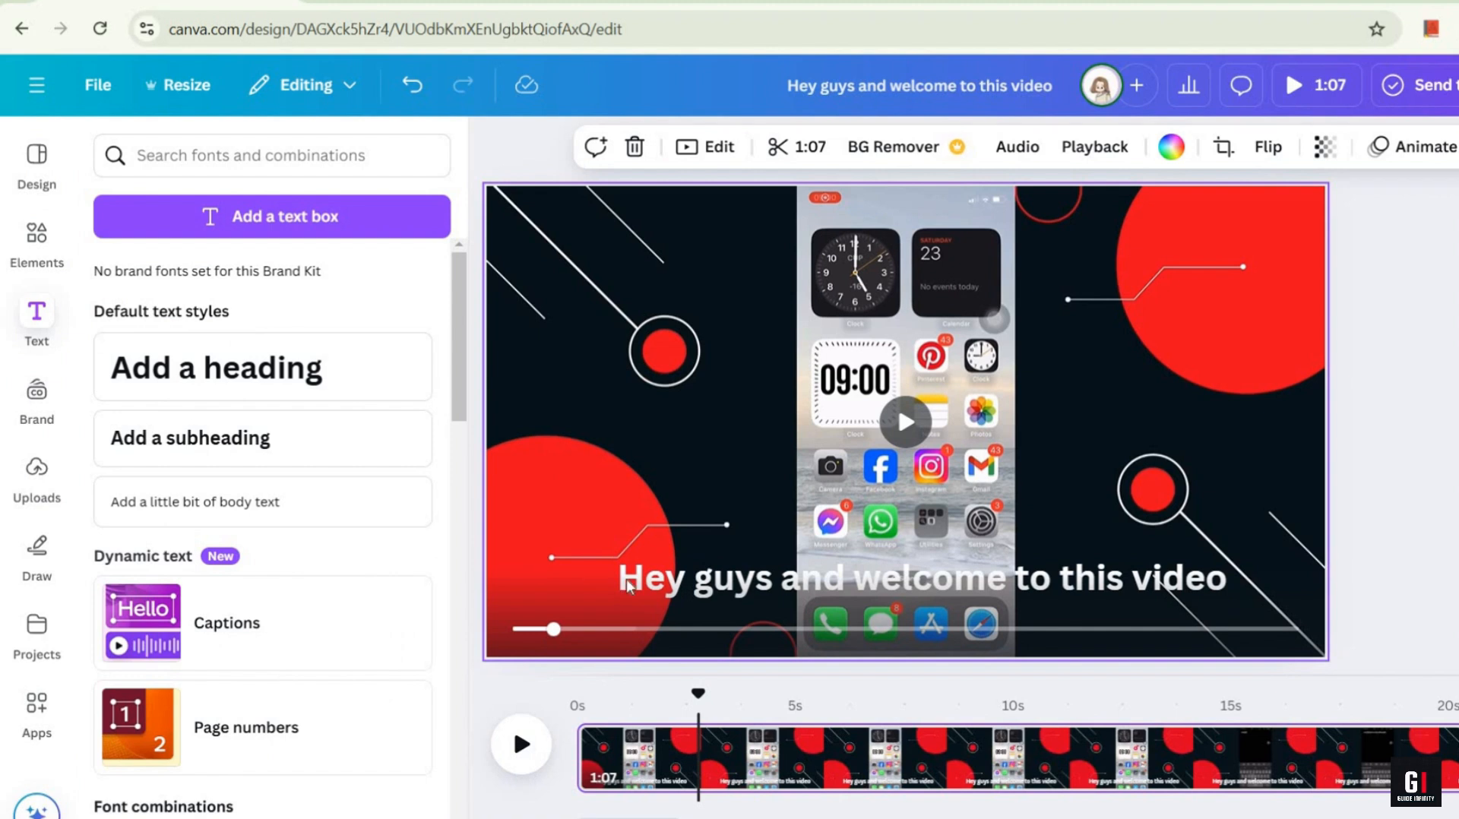
Step: Apply the Background text effect to the caption and set the background colour to white
left_click(652, 586)
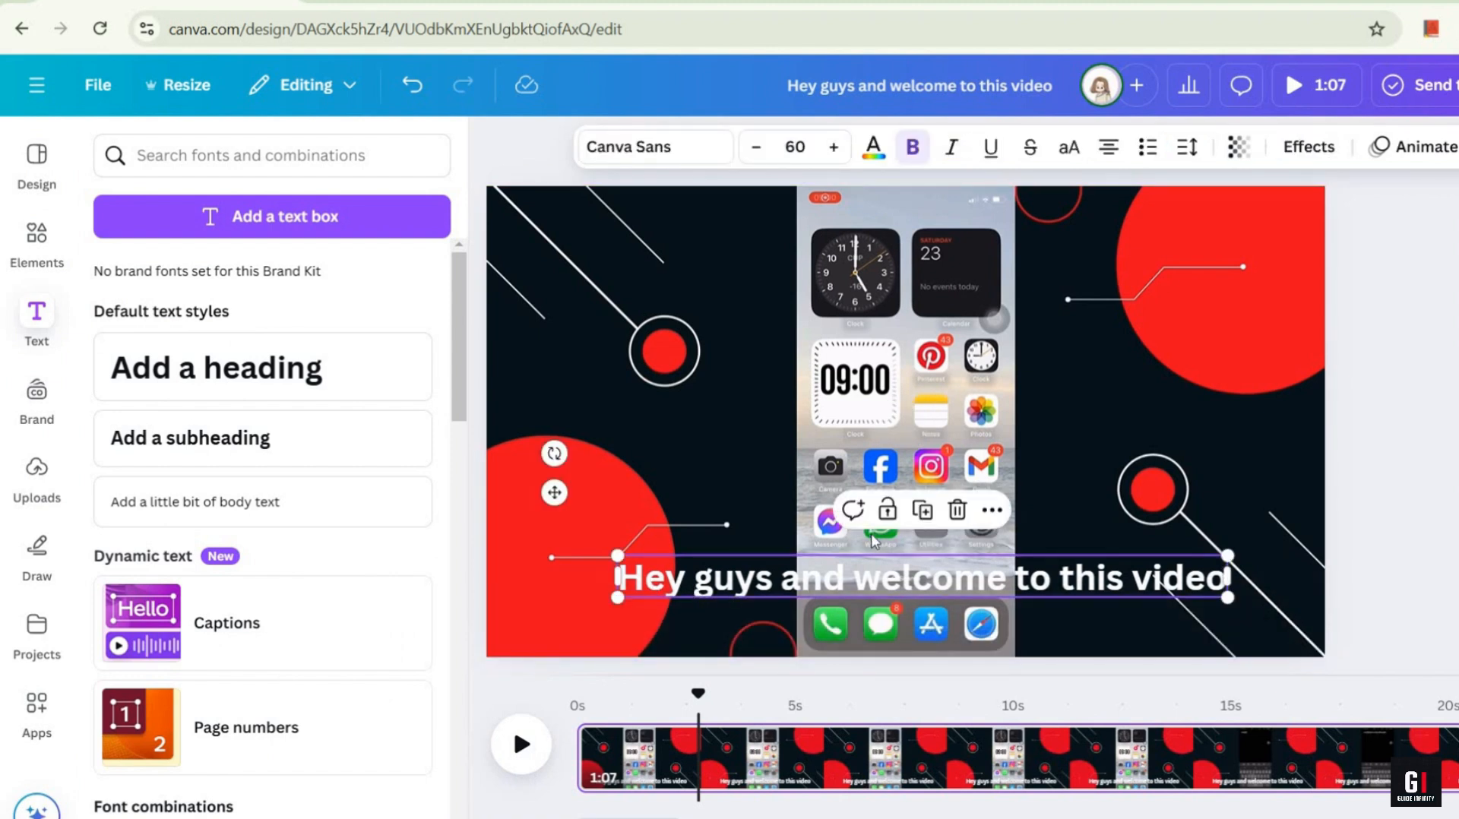
left_click(1296, 156)
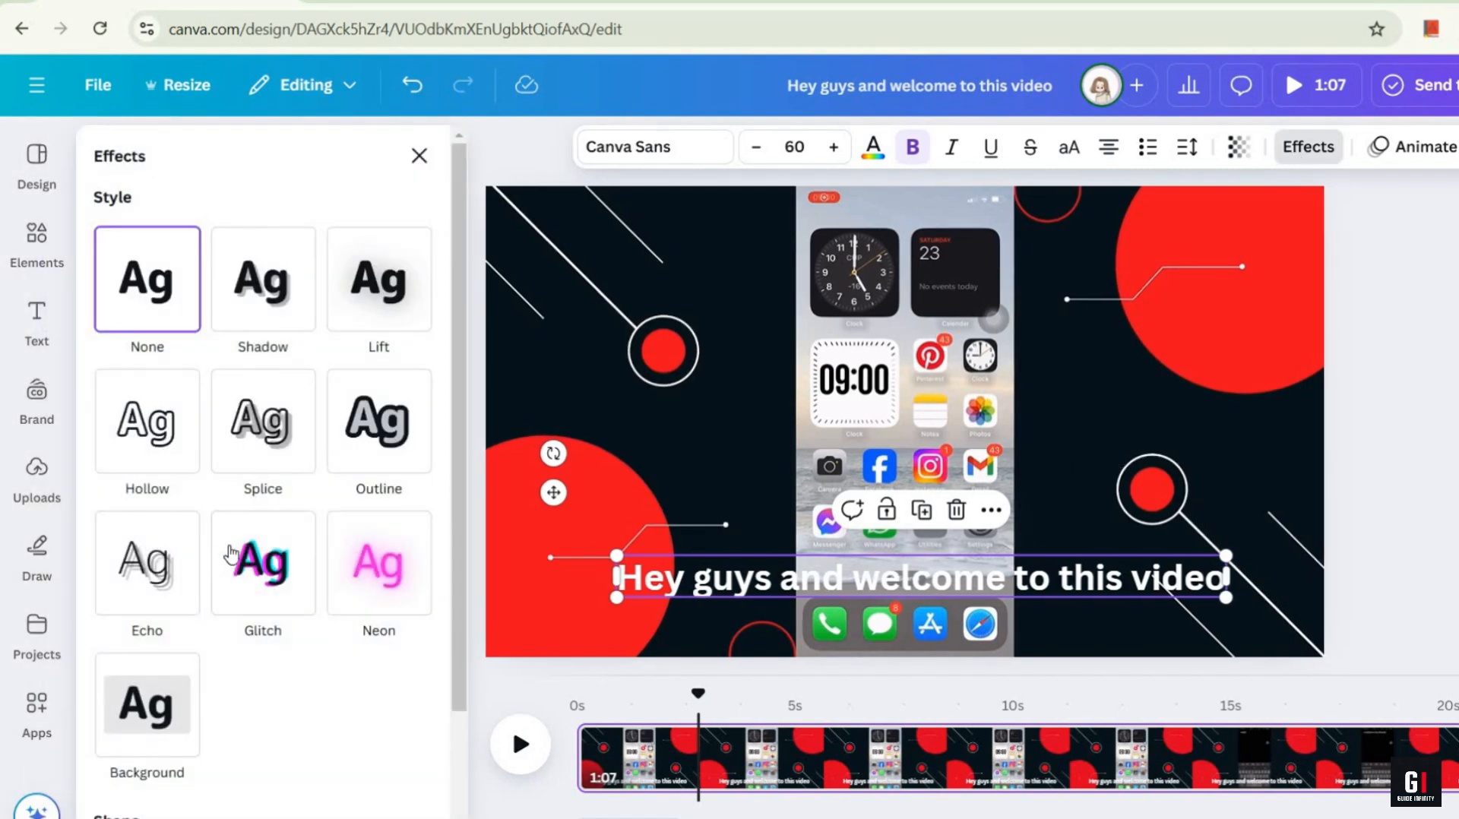
scroll(230, 553, "down", 2)
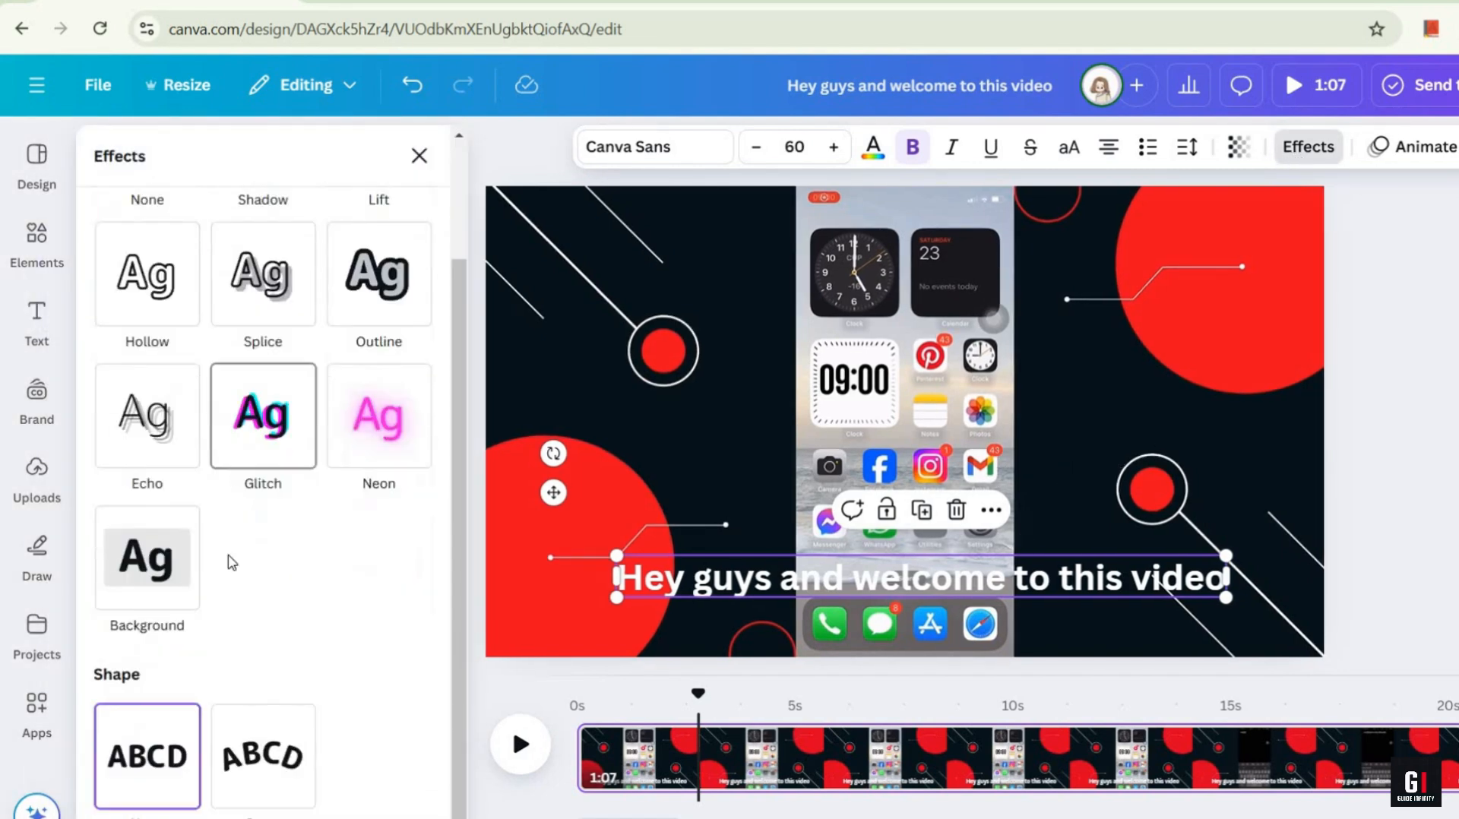
left_click(168, 577)
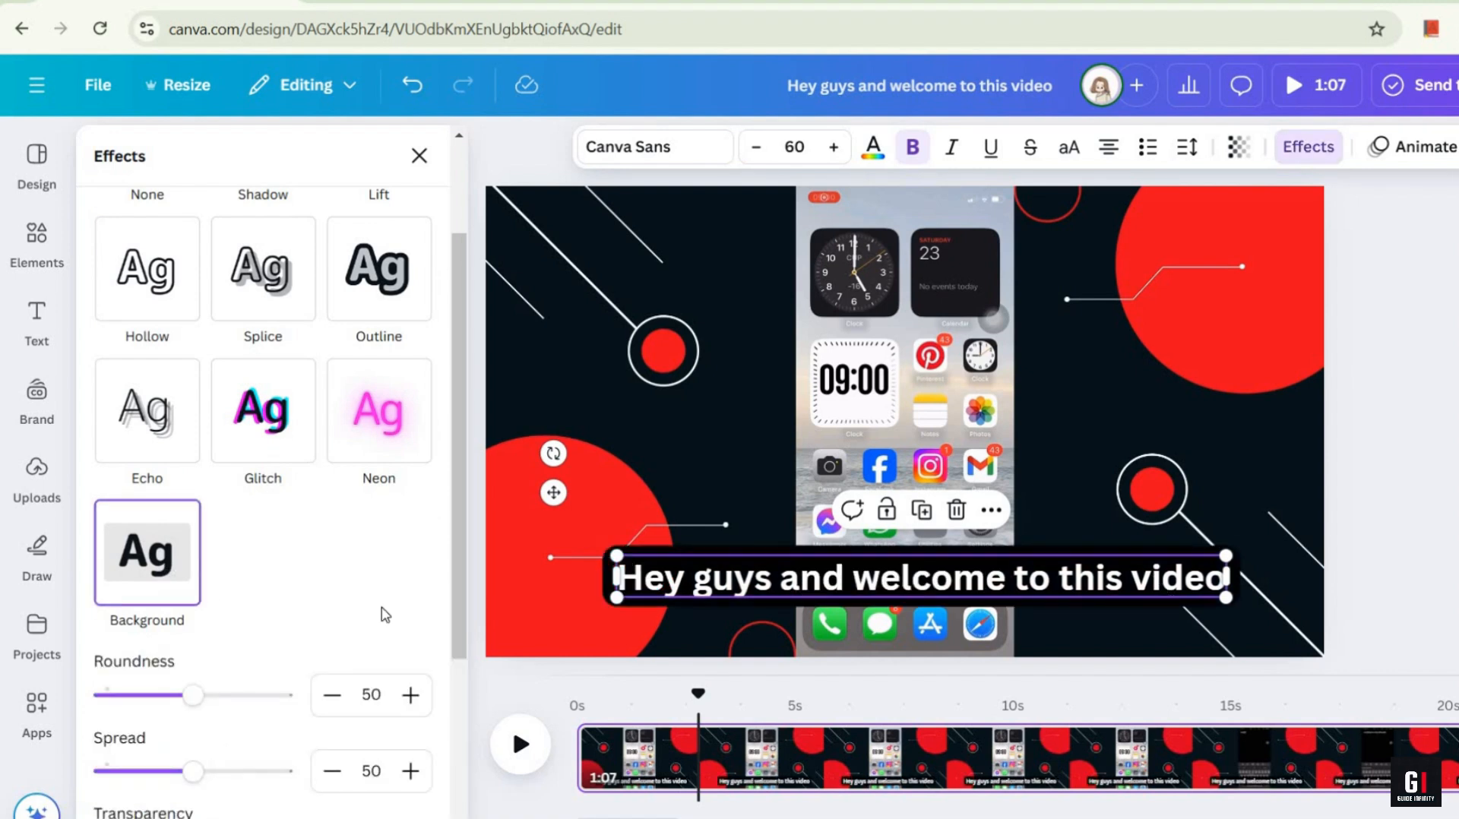
scroll(248, 546, "down", 3)
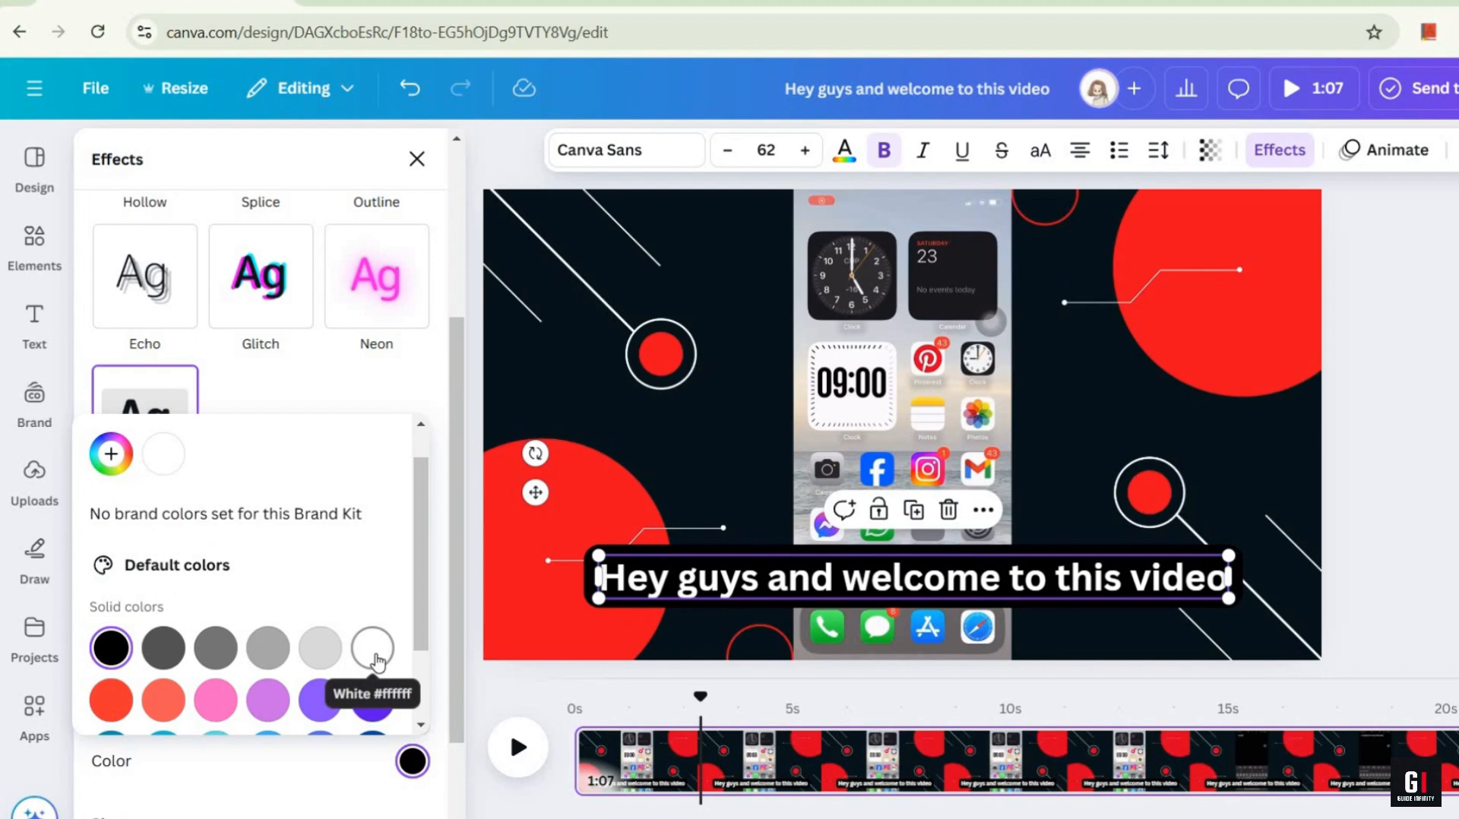
left_click(374, 646)
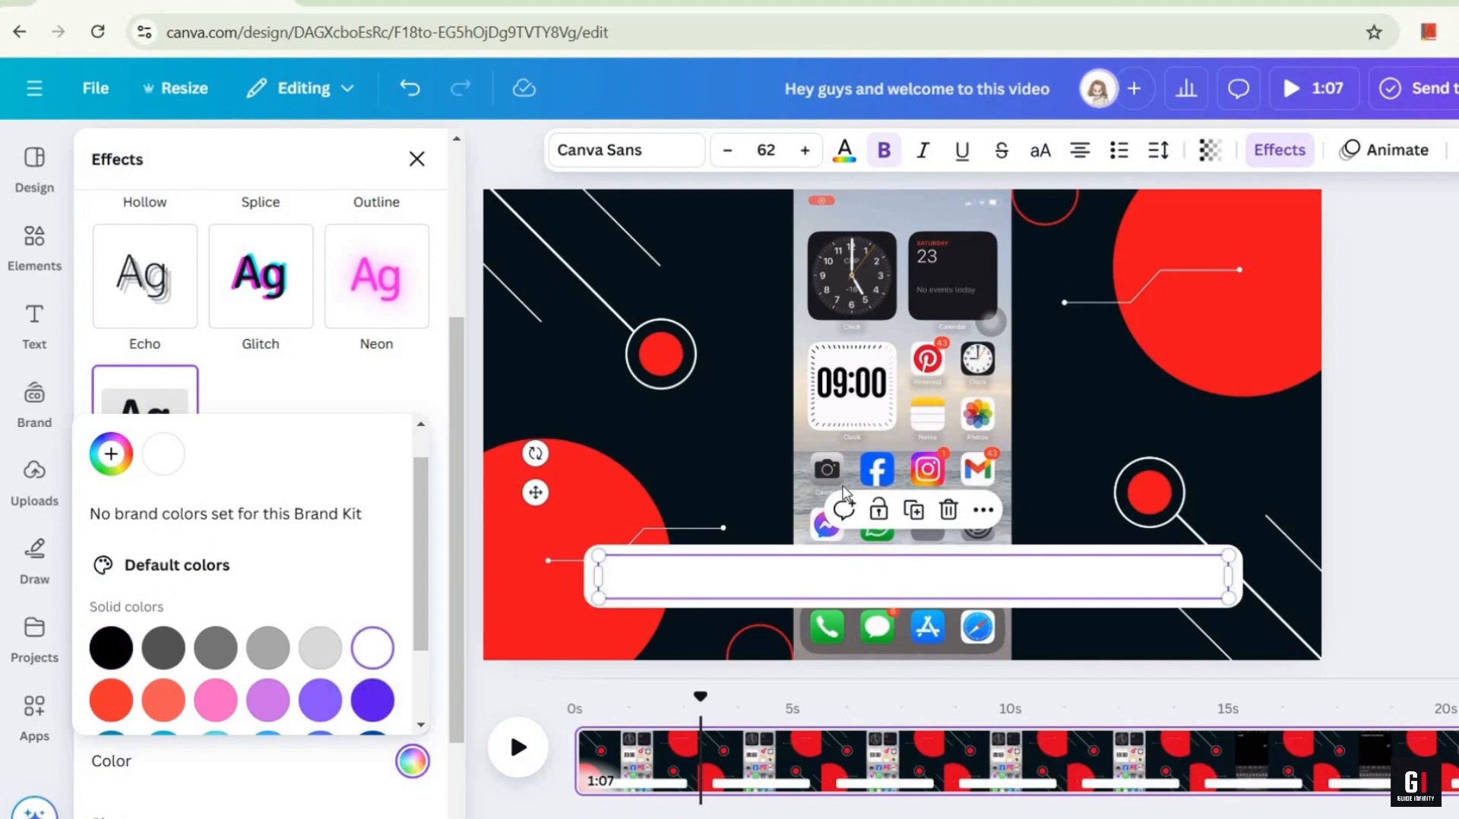
left_click(770, 328)
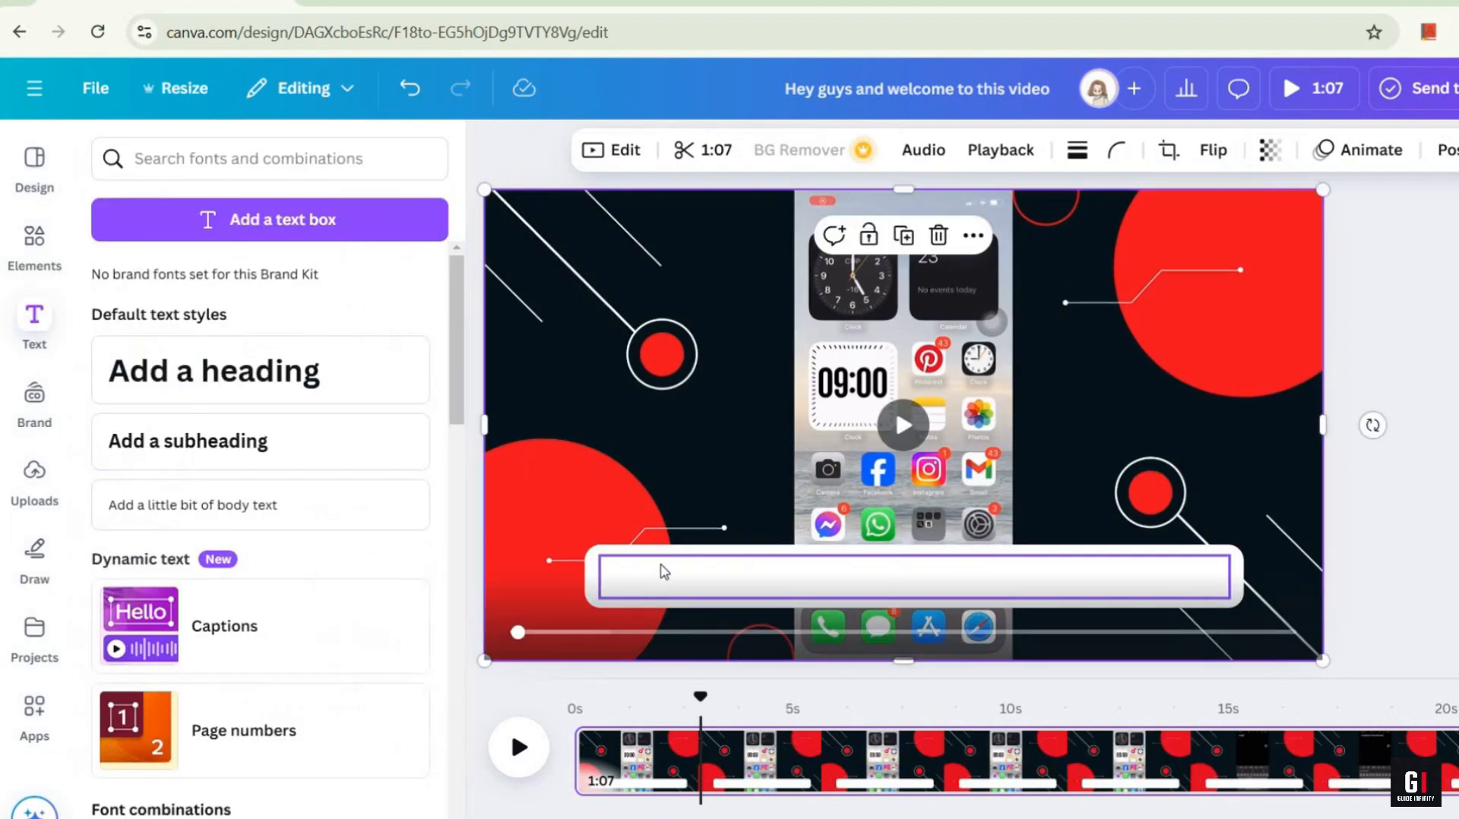
Step: Change the caption's text colour to black
double_click(664, 571)
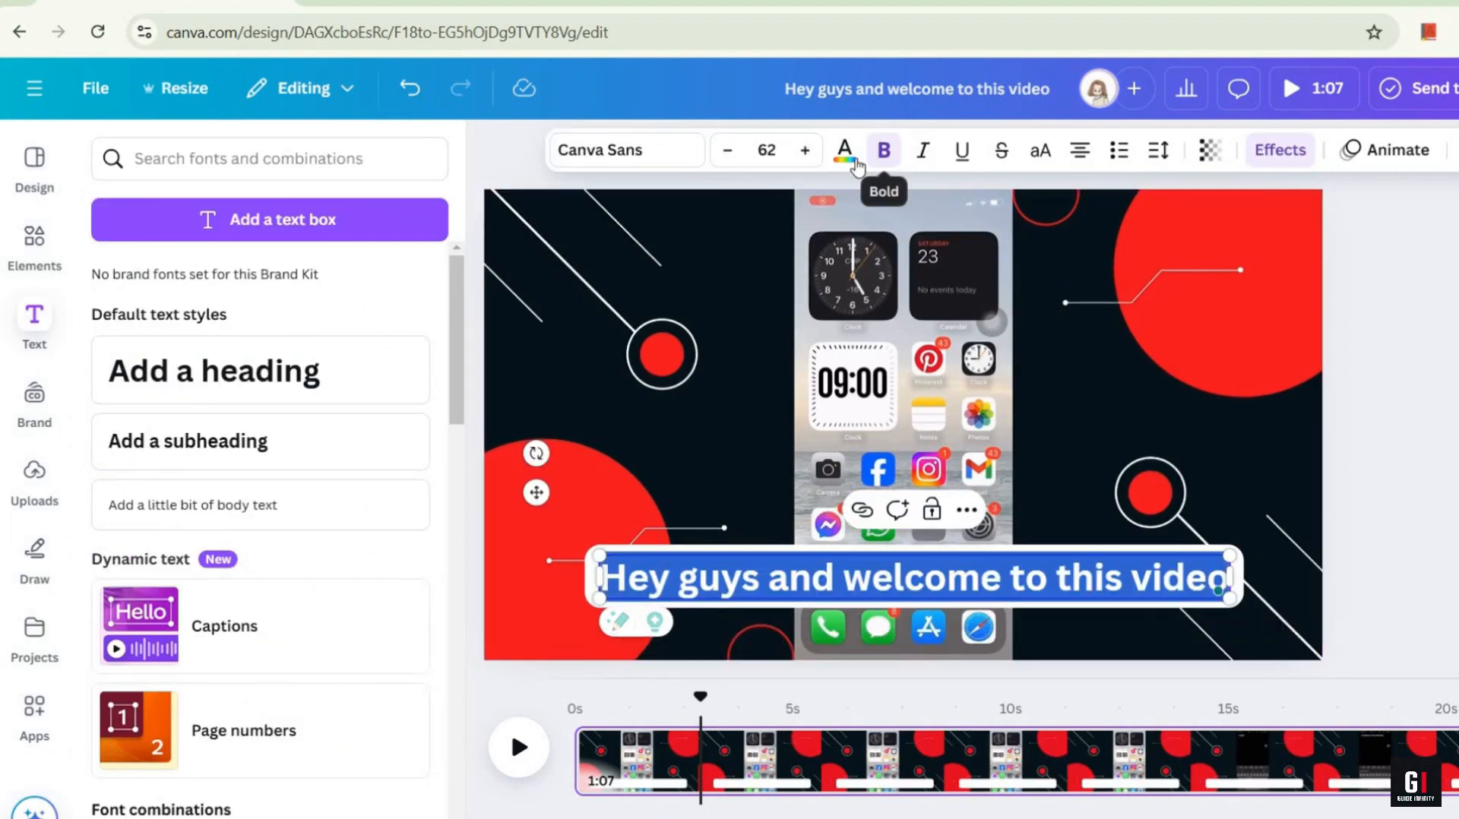
left_click(844, 151)
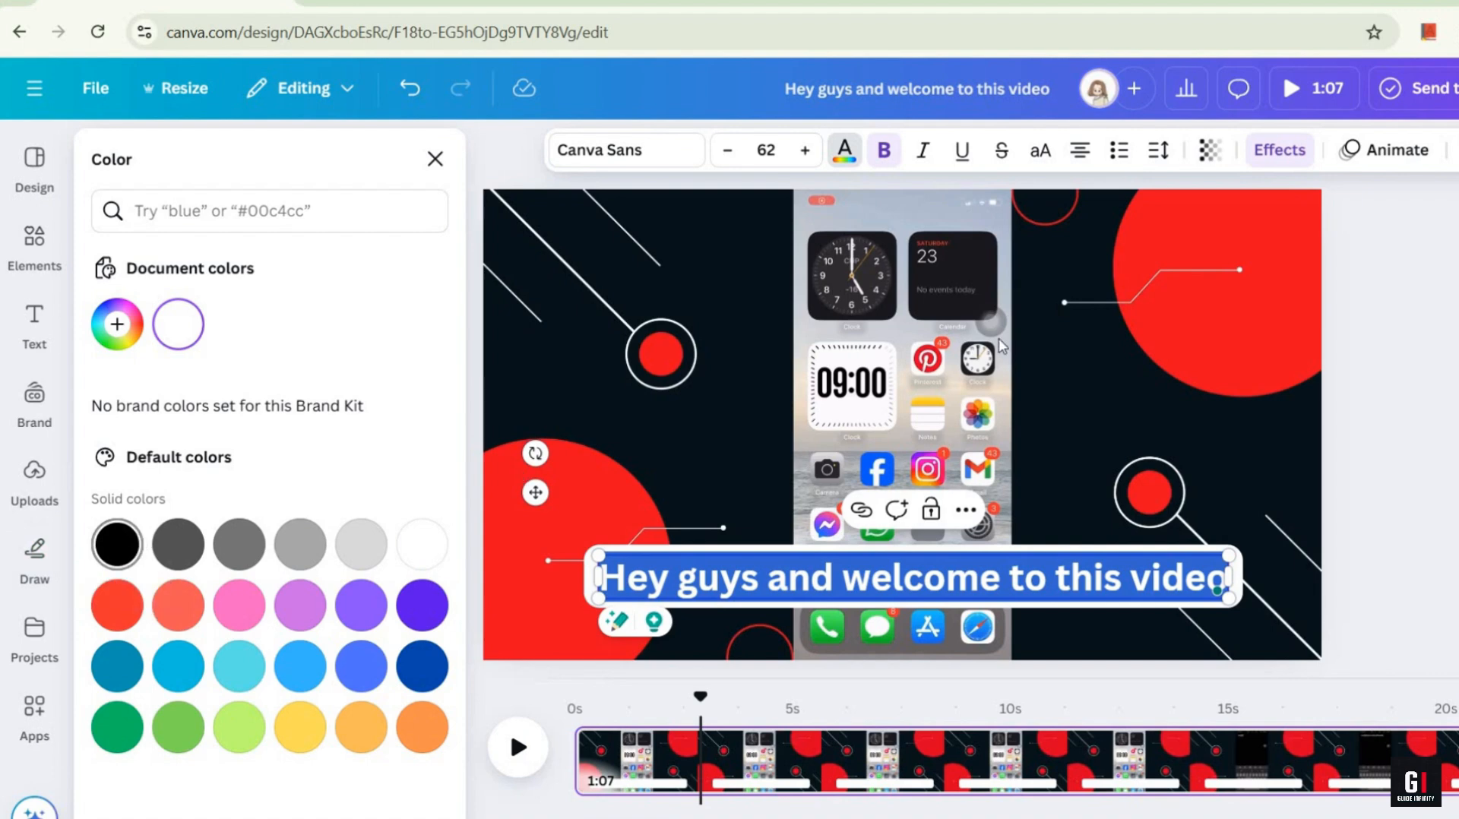
left_click(892, 404)
left_click(1232, 575)
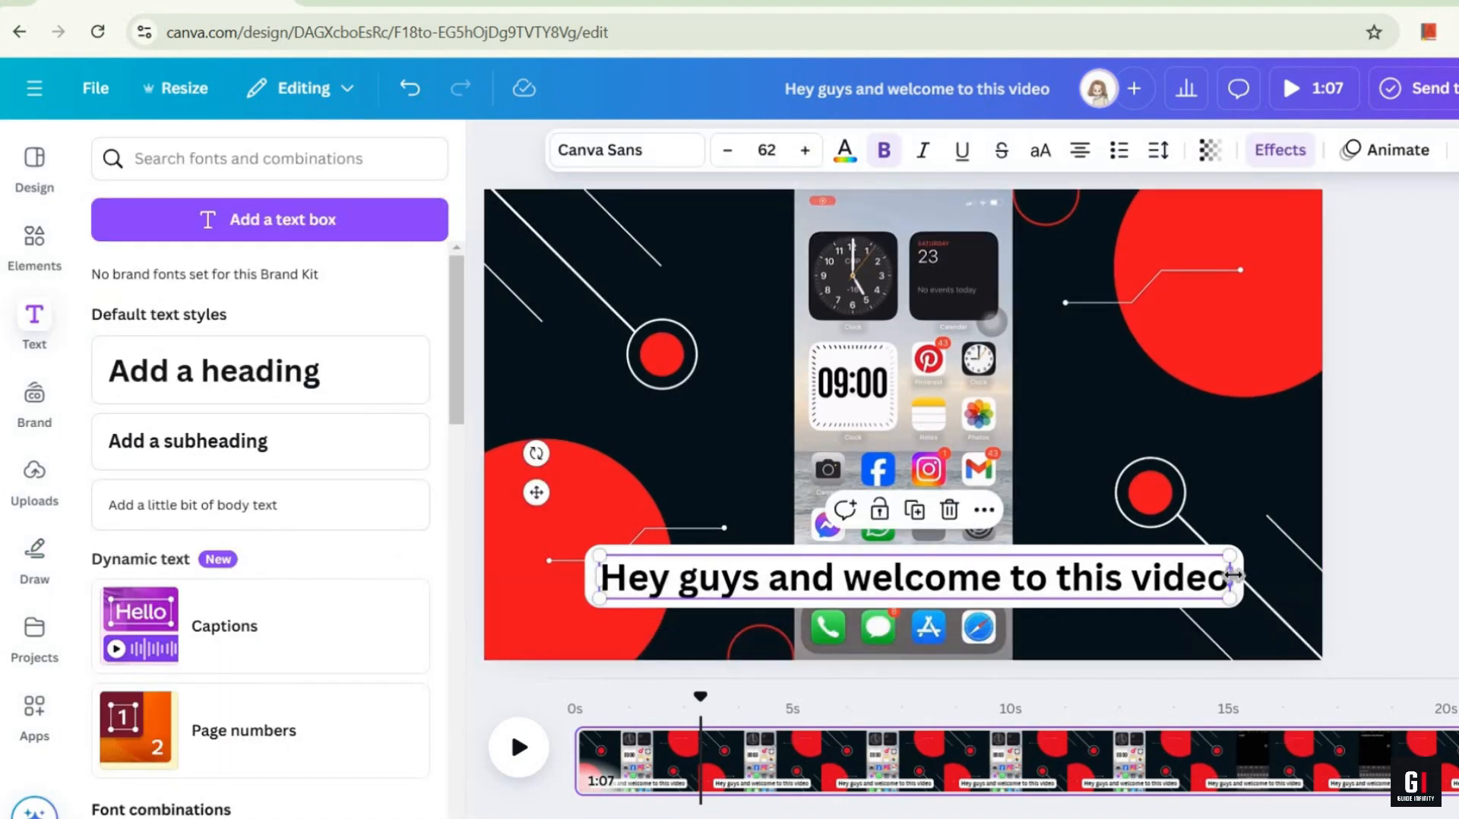
Step: Set the caption background's roundness to 37 and reduce its spread so it fits the text more tightly
left_click(1283, 151)
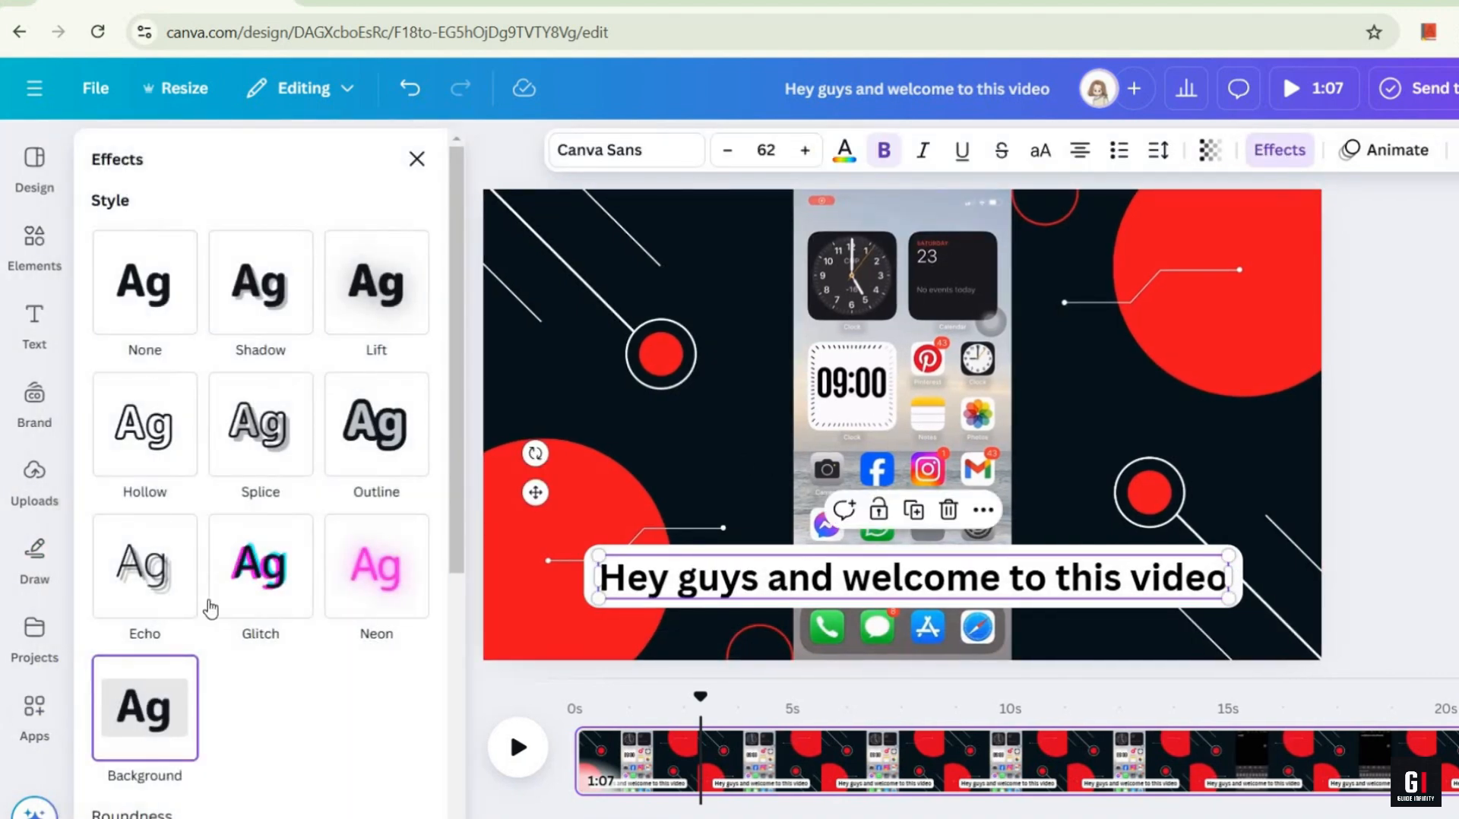
scroll(210, 608, "down", 4)
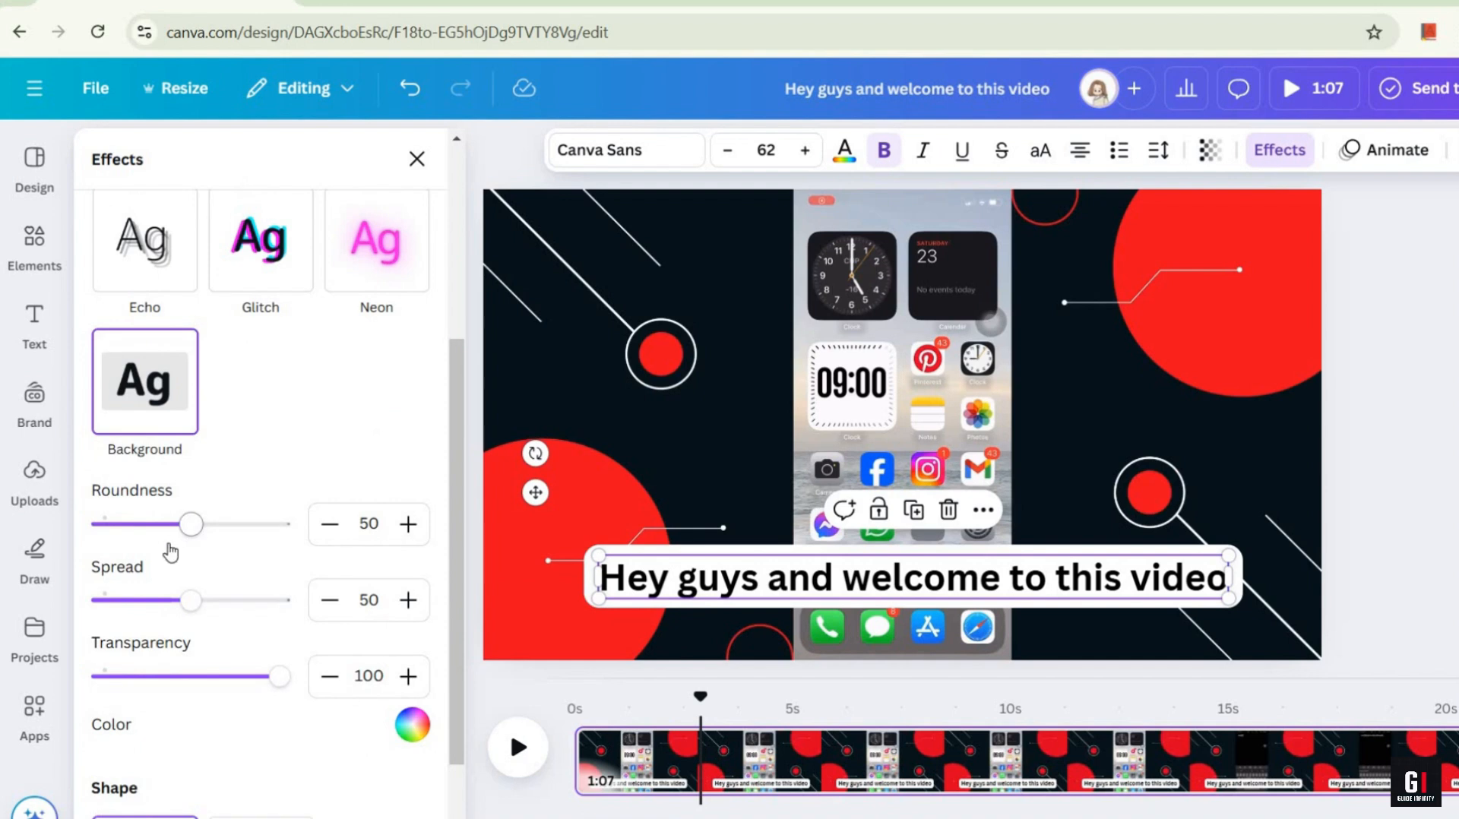
left_click_drag(193, 536, 169, 524)
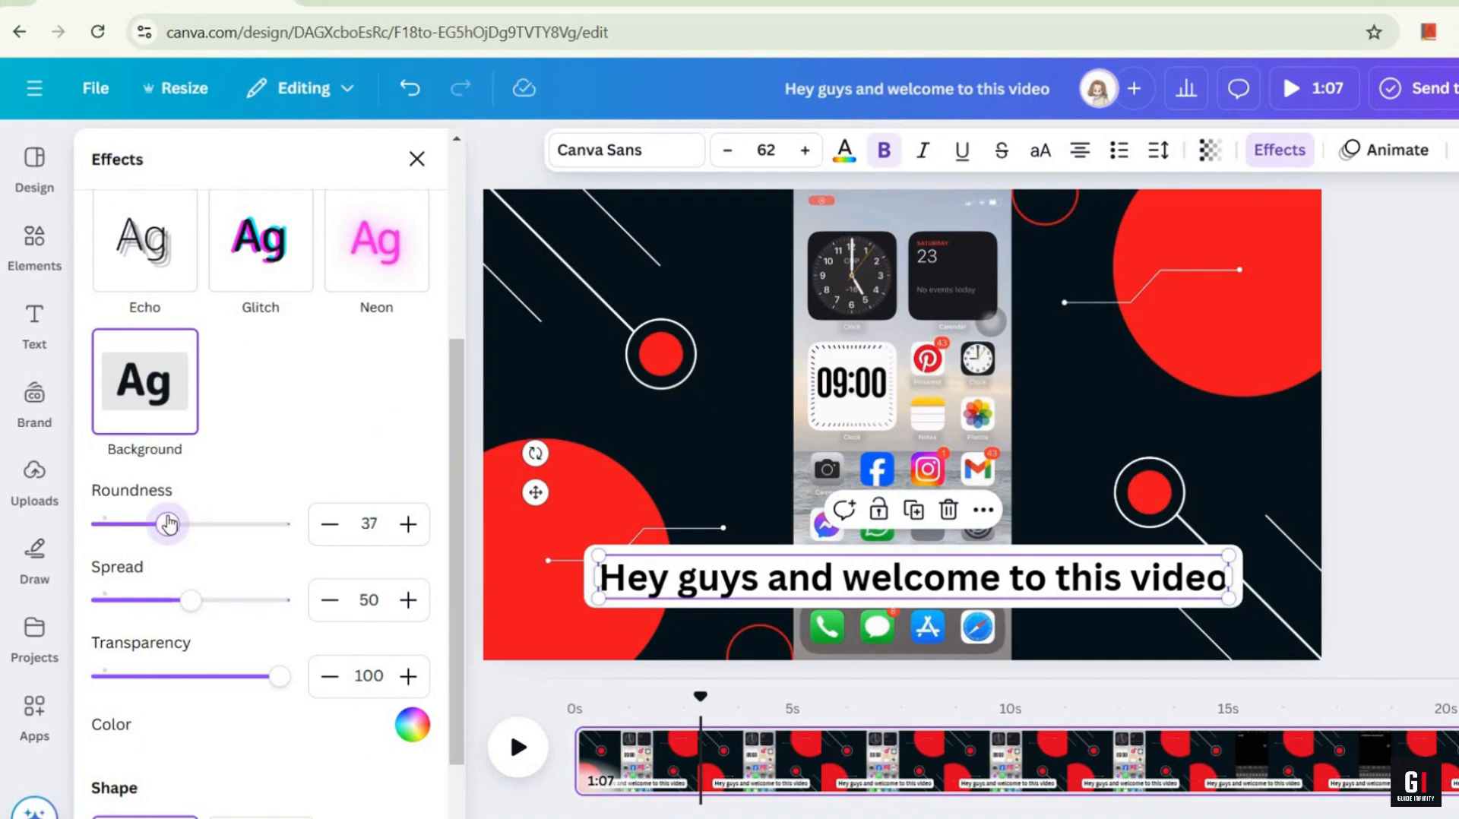
left_click_drag(192, 602, 141, 599)
left_click(1227, 494)
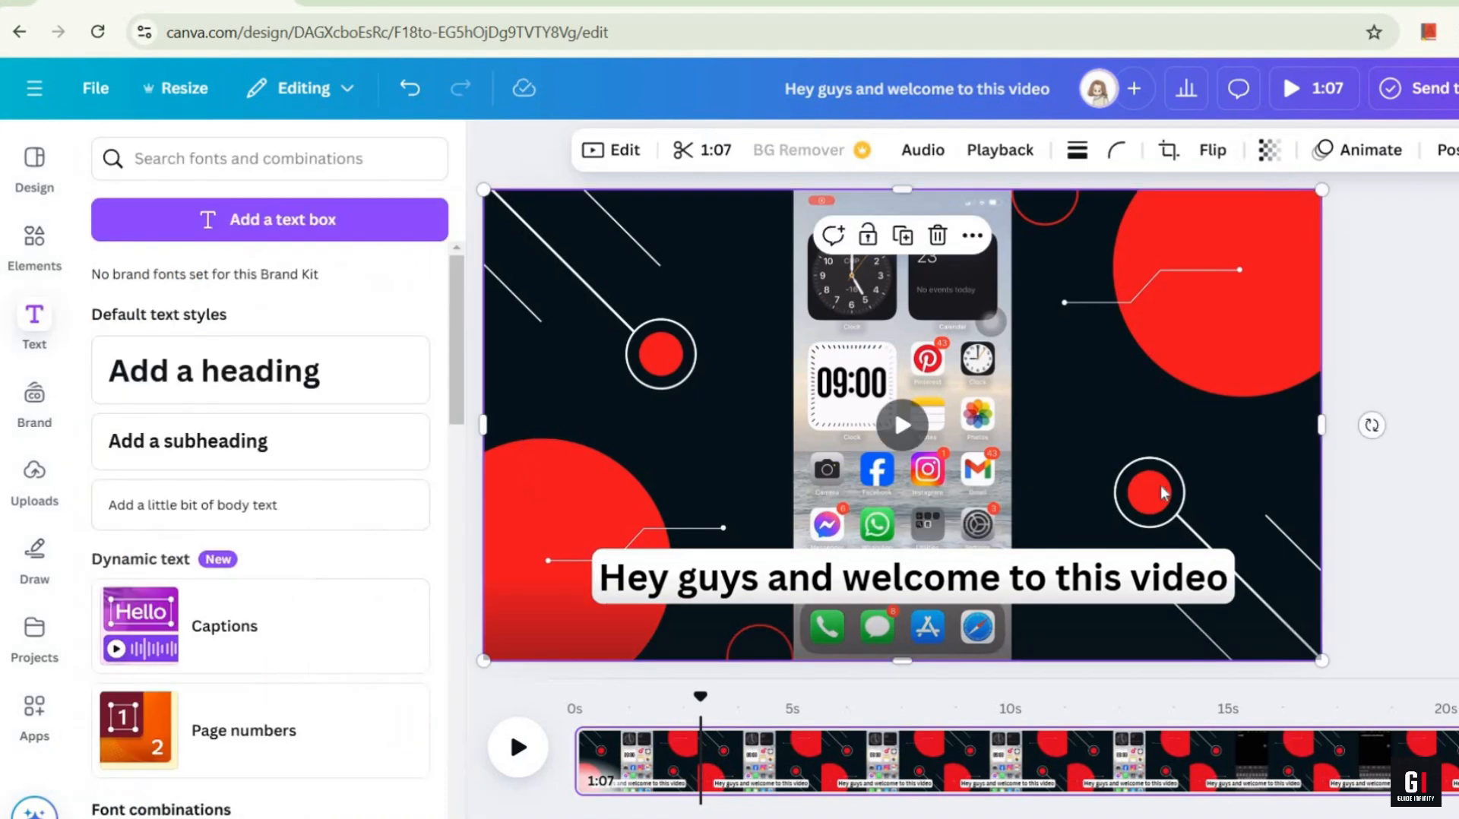
Step: Play the video from the start to the end of the first spoken sentence and split the page there, at about 2.8 s
left_click_drag(693, 697, 460, 753)
left_click(510, 752)
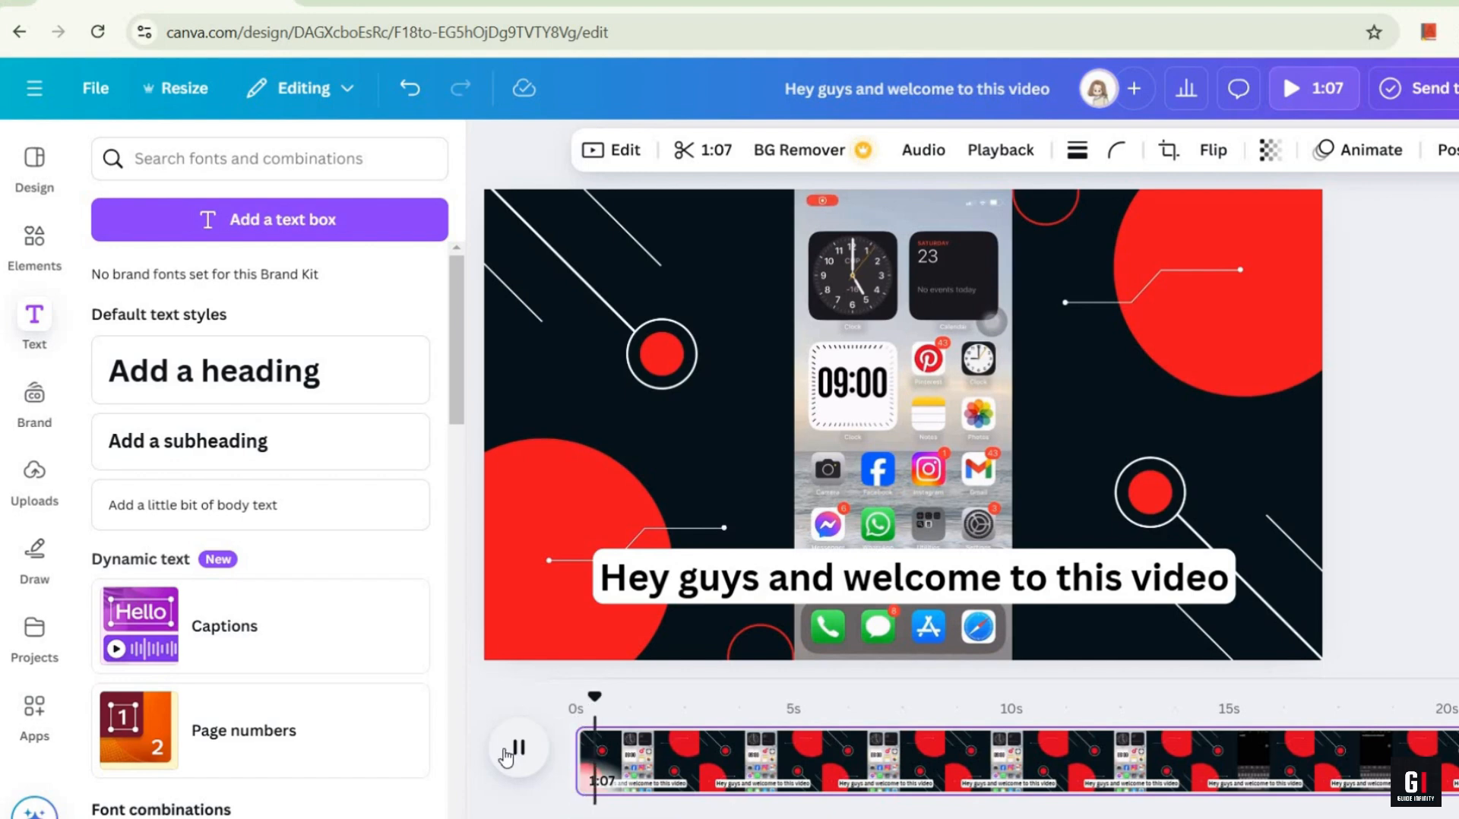
left_click(517, 748)
right_click(701, 777)
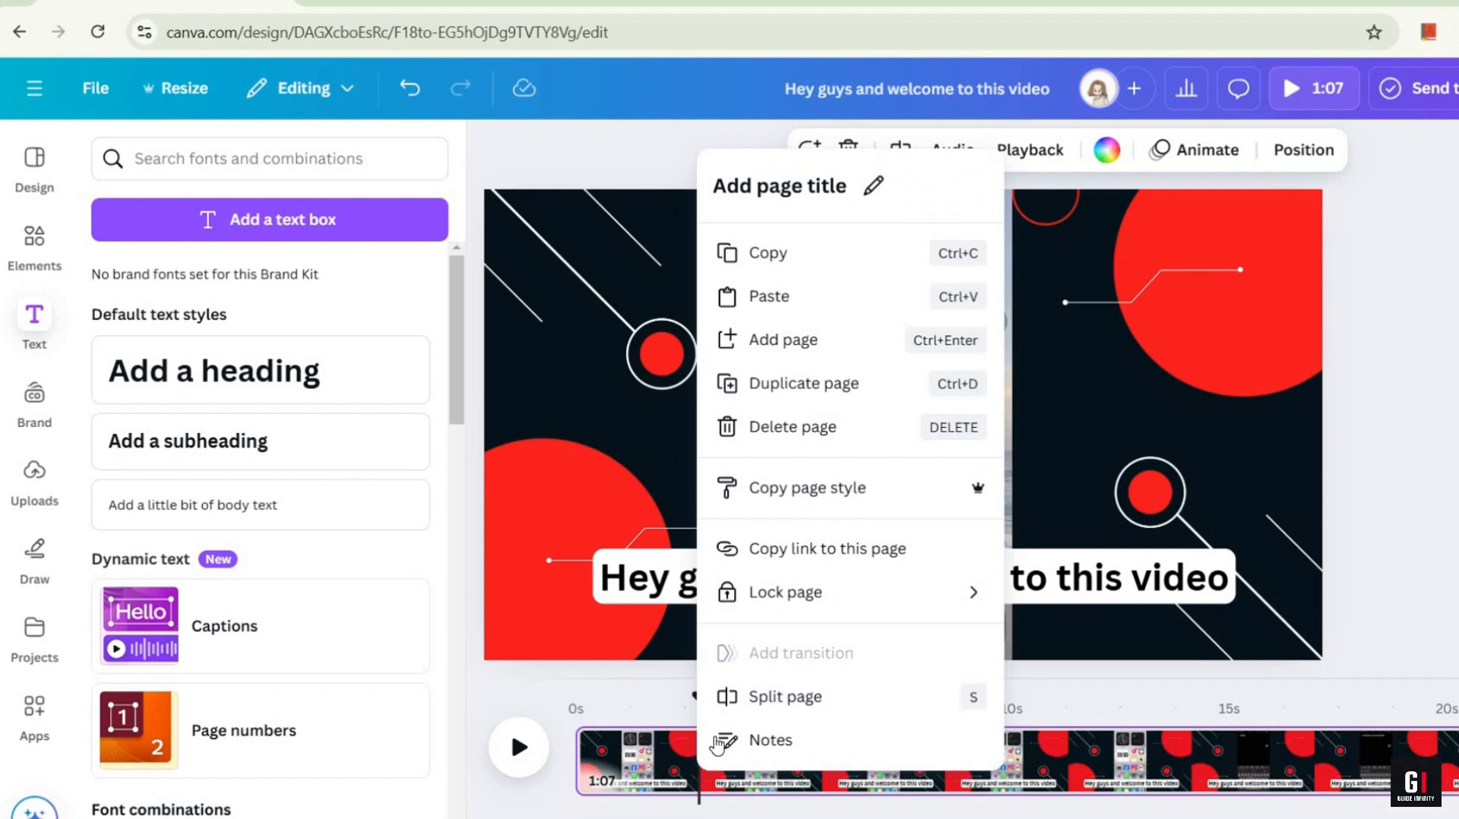
Step: Replace the second clip's caption with "In this video, I'm gonna show you how to turn off keyboard sounds on your iphone"
left_click(514, 751)
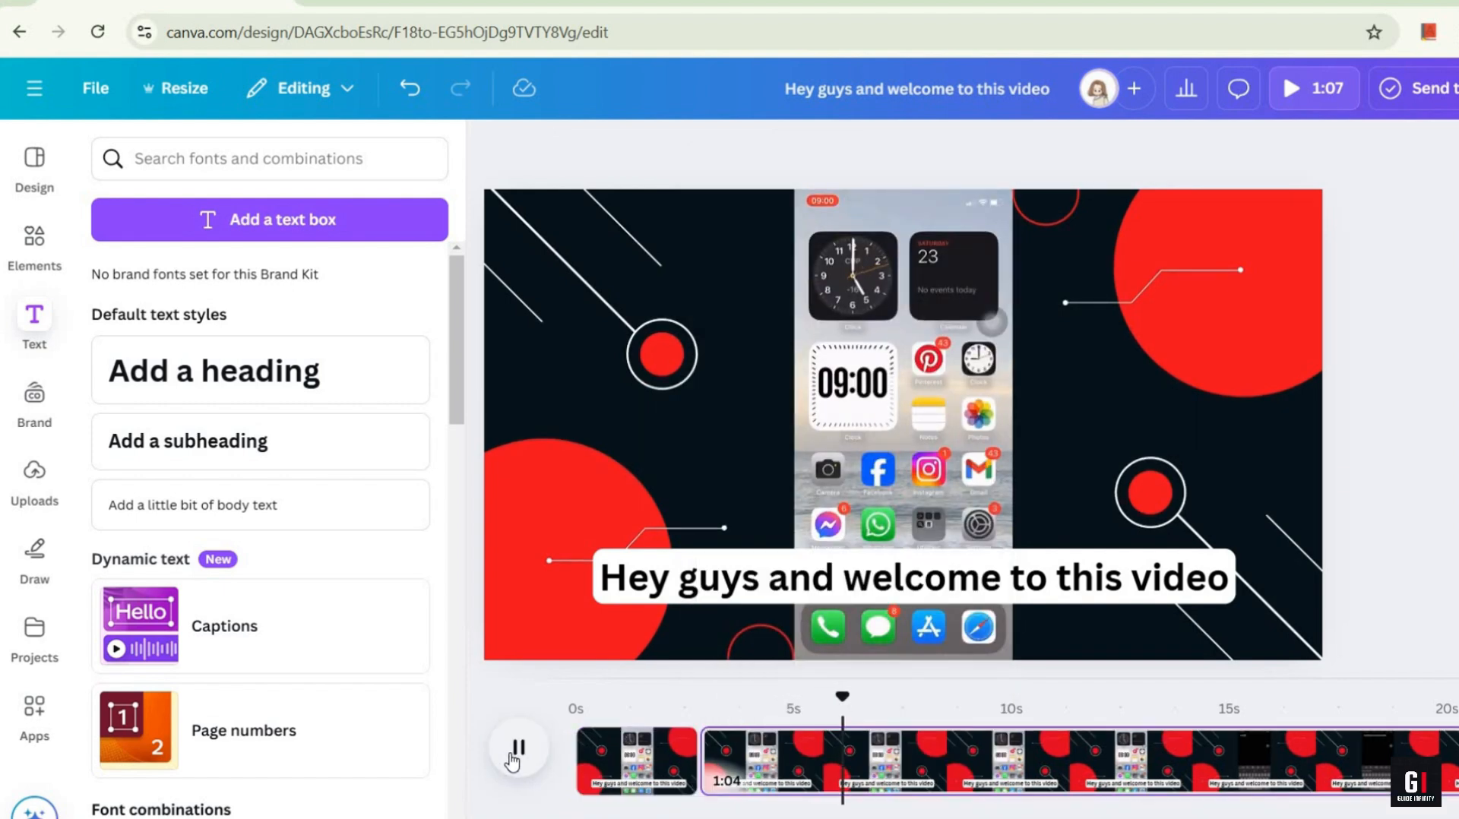
left_click(517, 749)
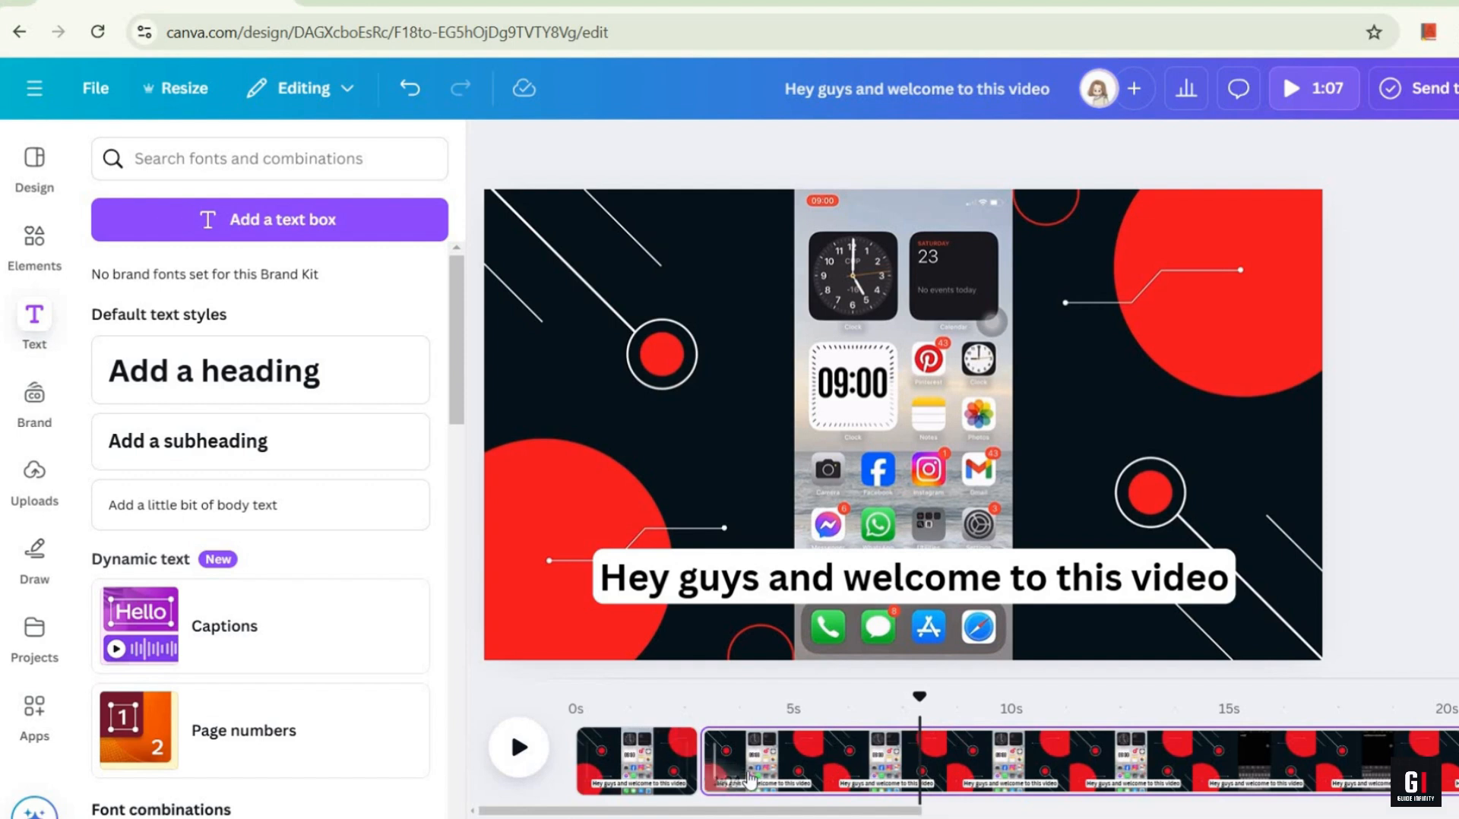
left_click(781, 583)
key("ctrl+a")
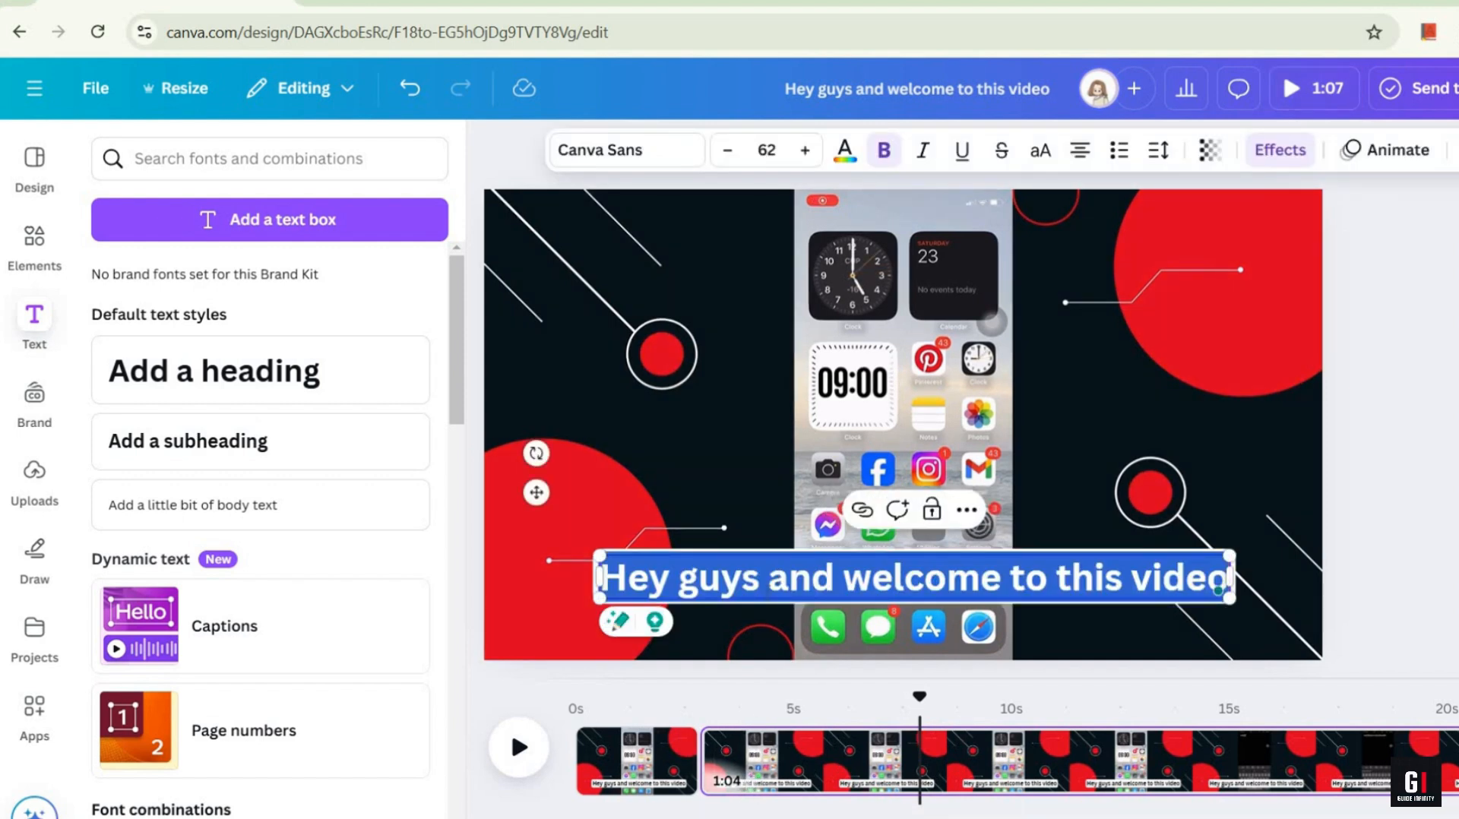
type("In this v")
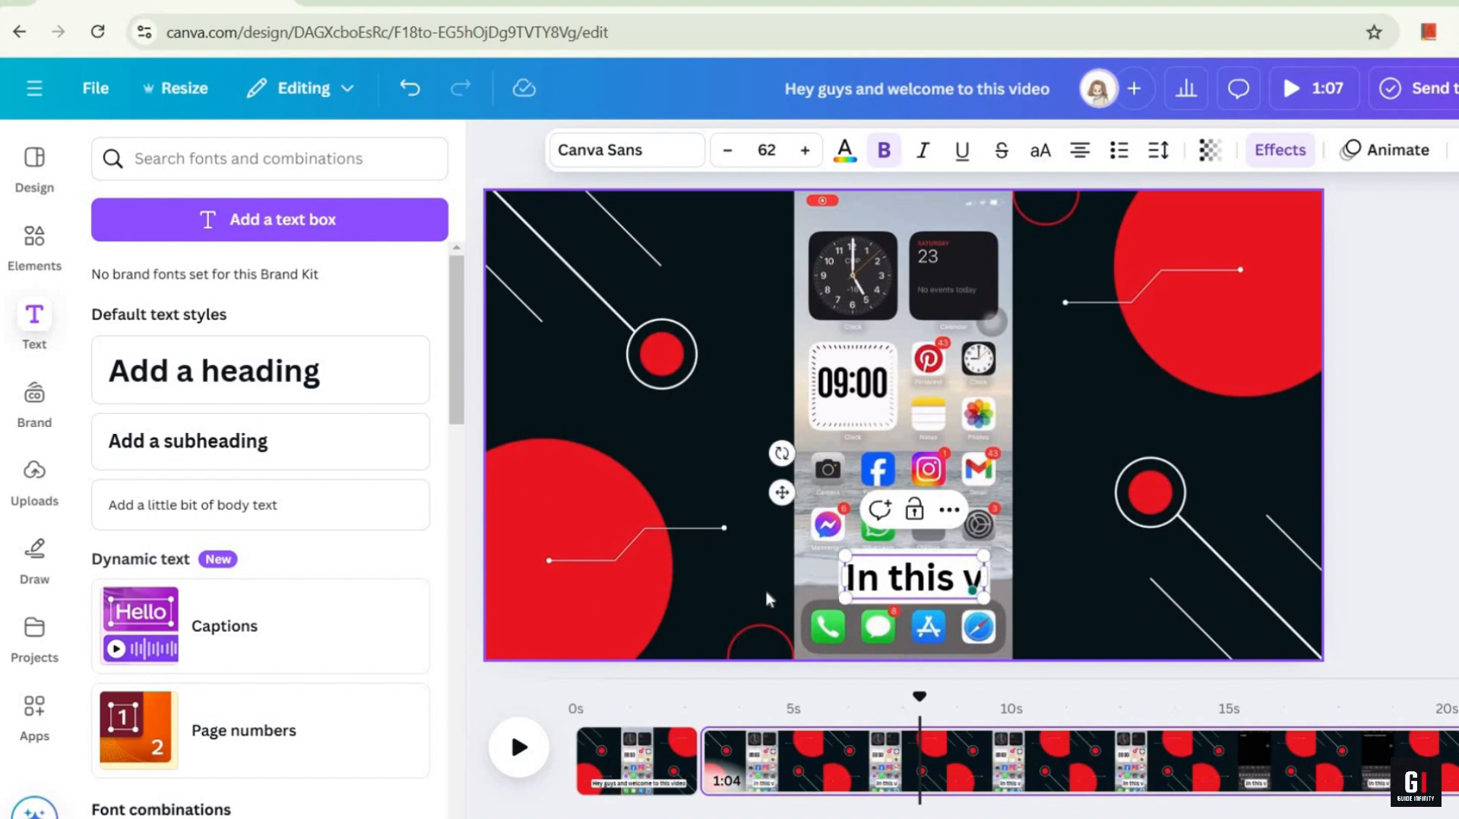
type("ideo, I'm gonna show")
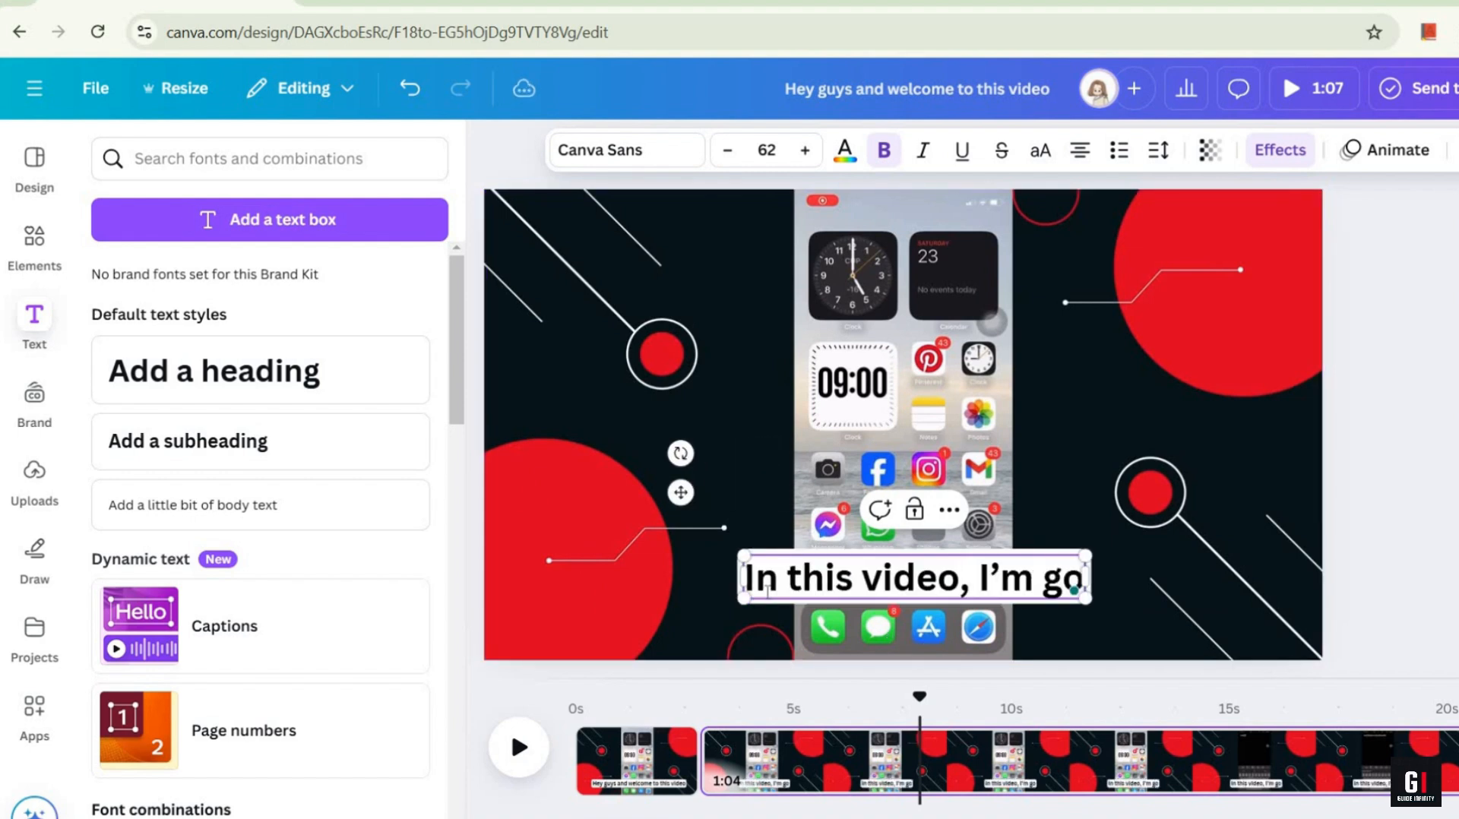
type(" you h")
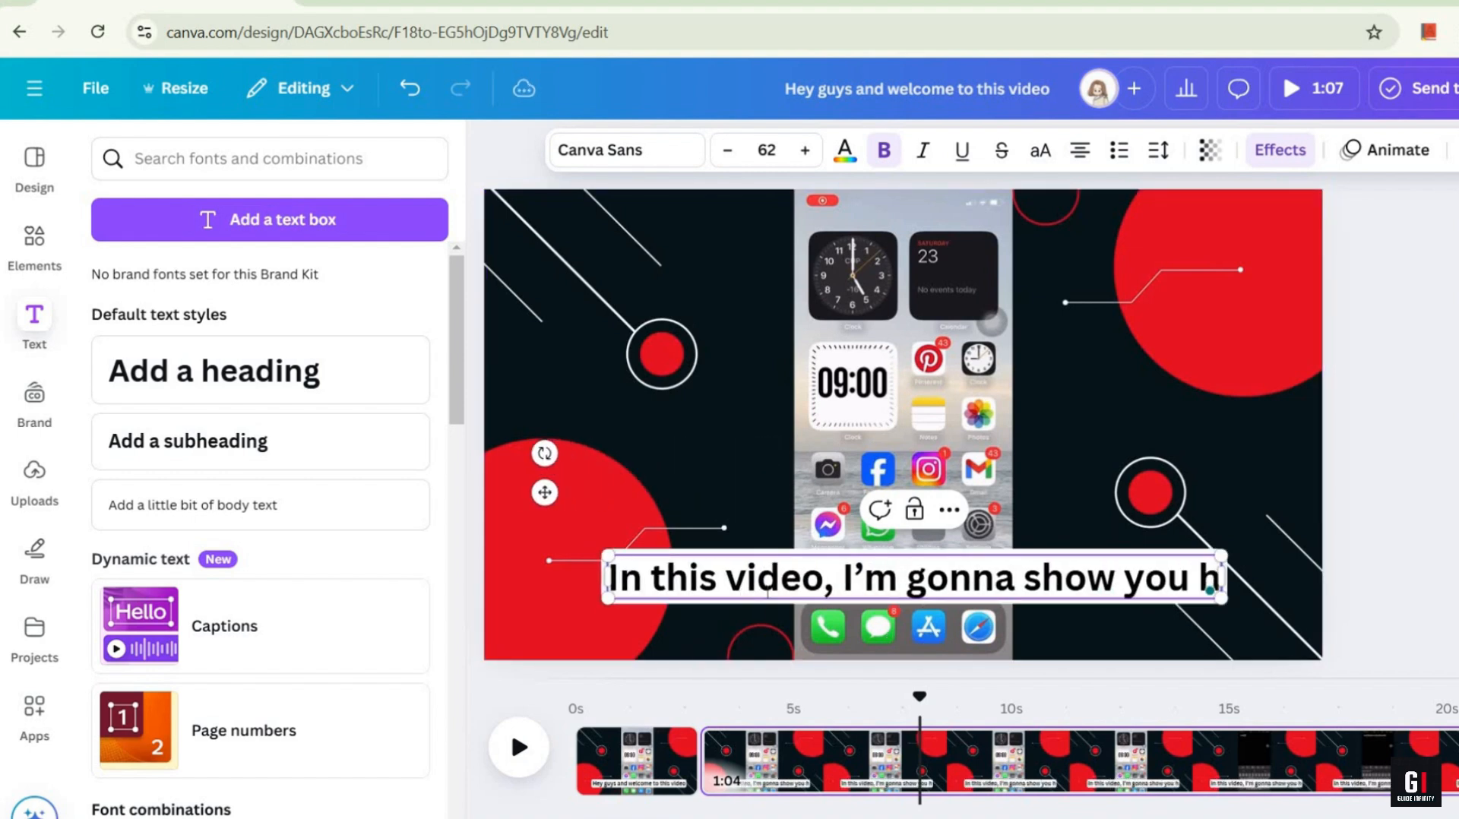
type("ow to turn of")
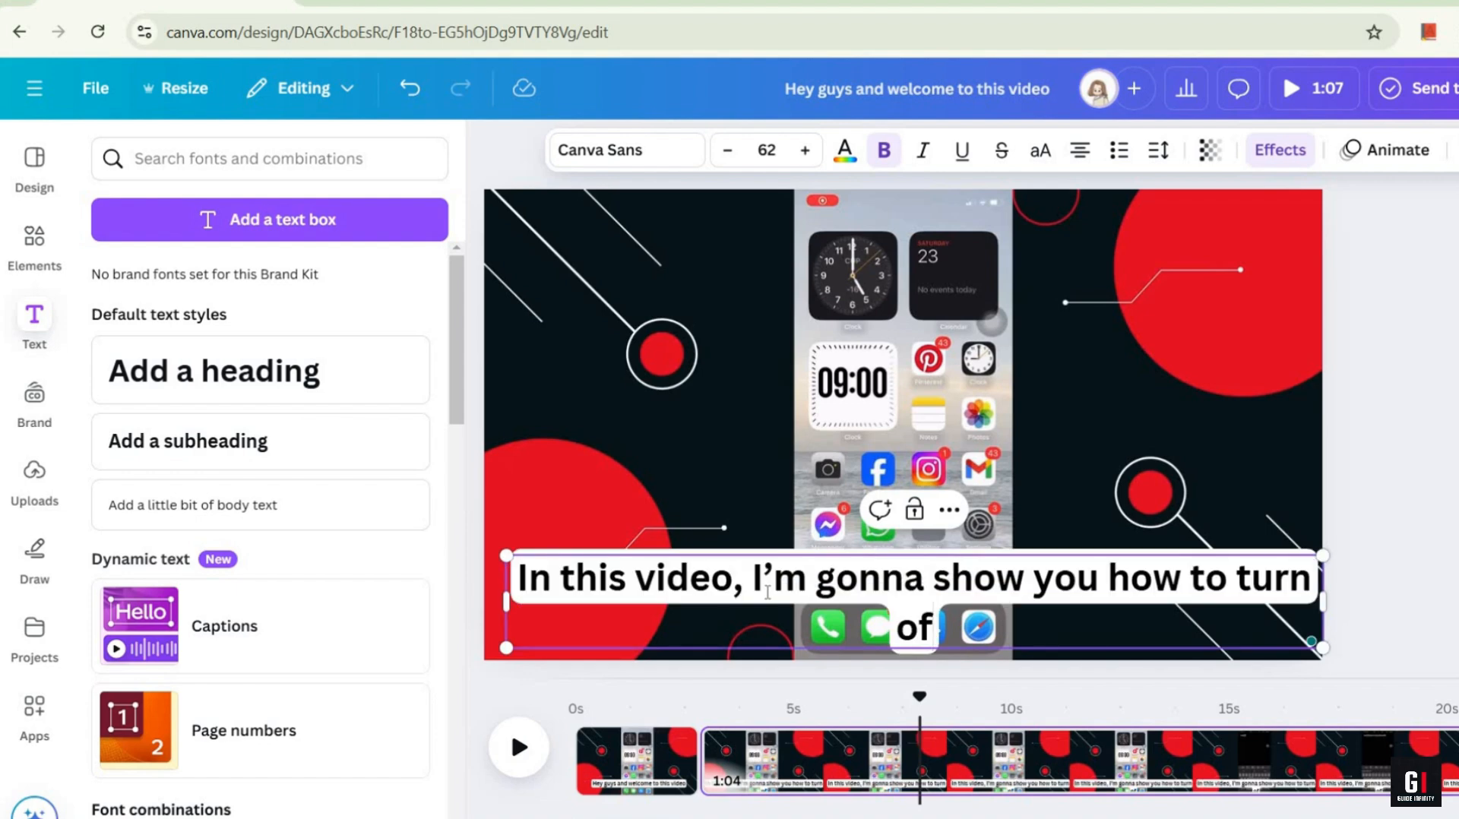
type("f keyboard so")
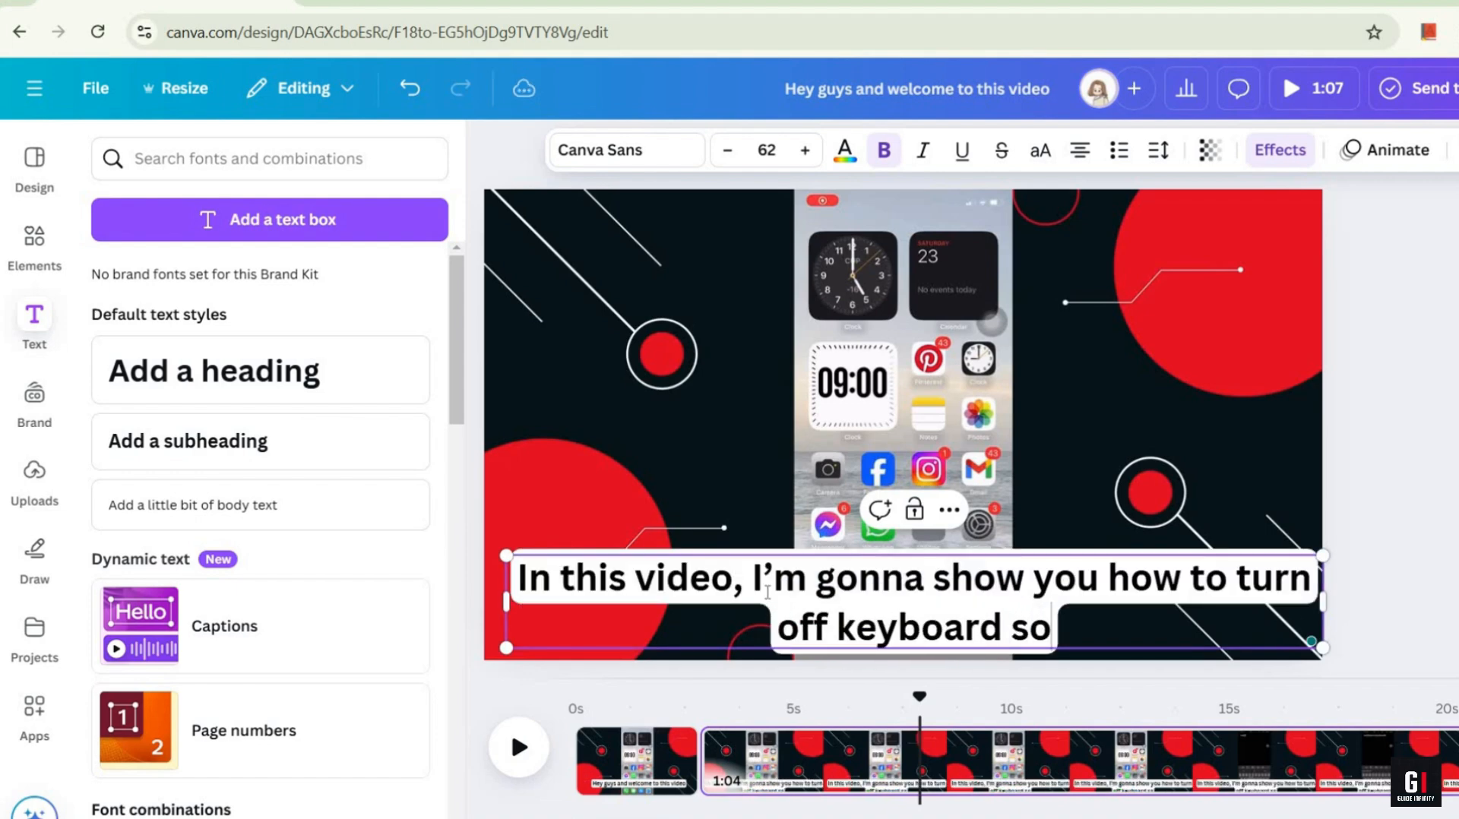
type("unds on your iphone")
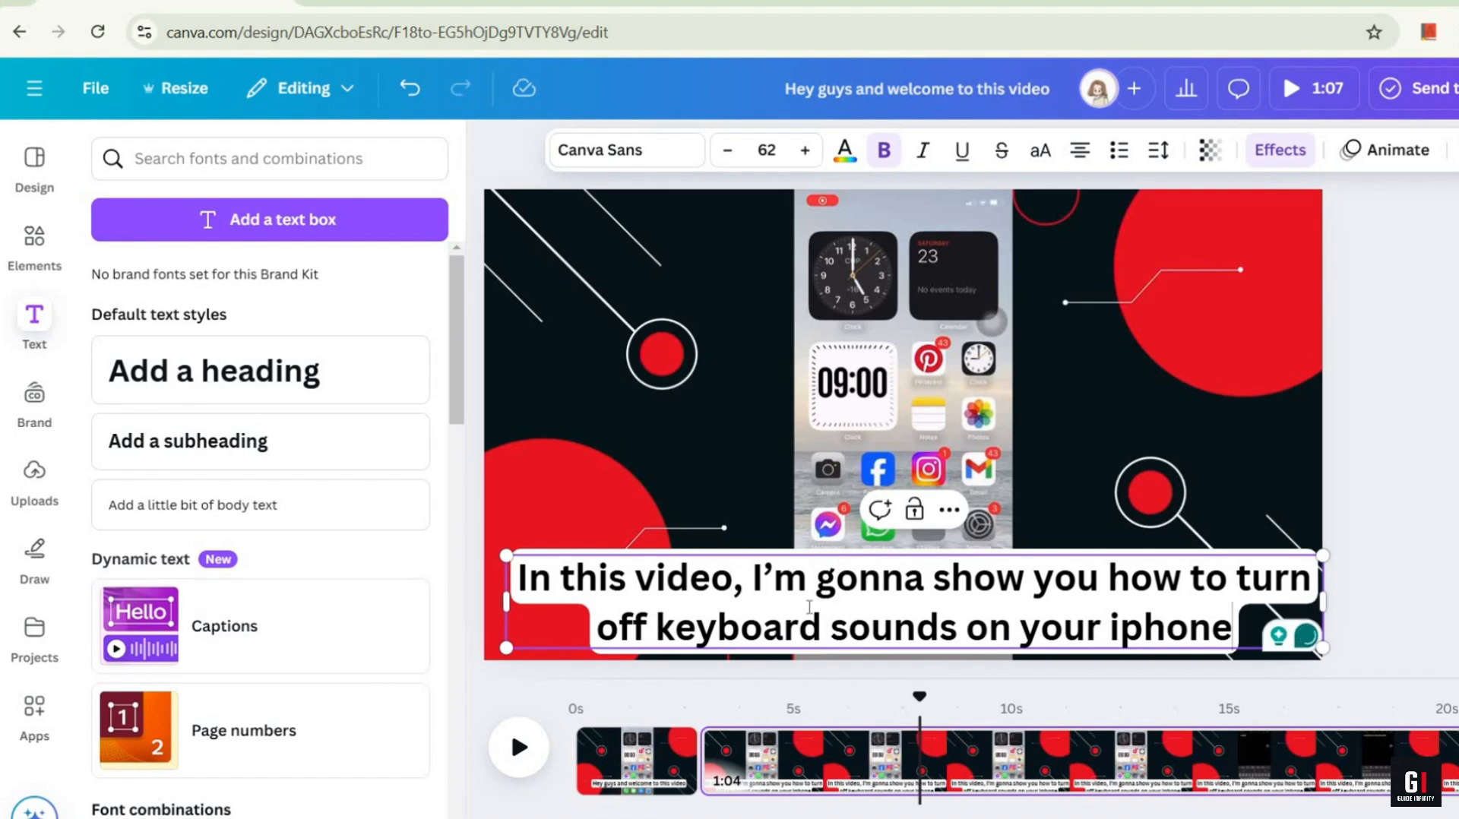
Step: Move the two-line caption slightly up so it sits clear of the video's lower edge
left_click(822, 547)
left_click(761, 598)
left_click_drag(761, 599, 753, 576)
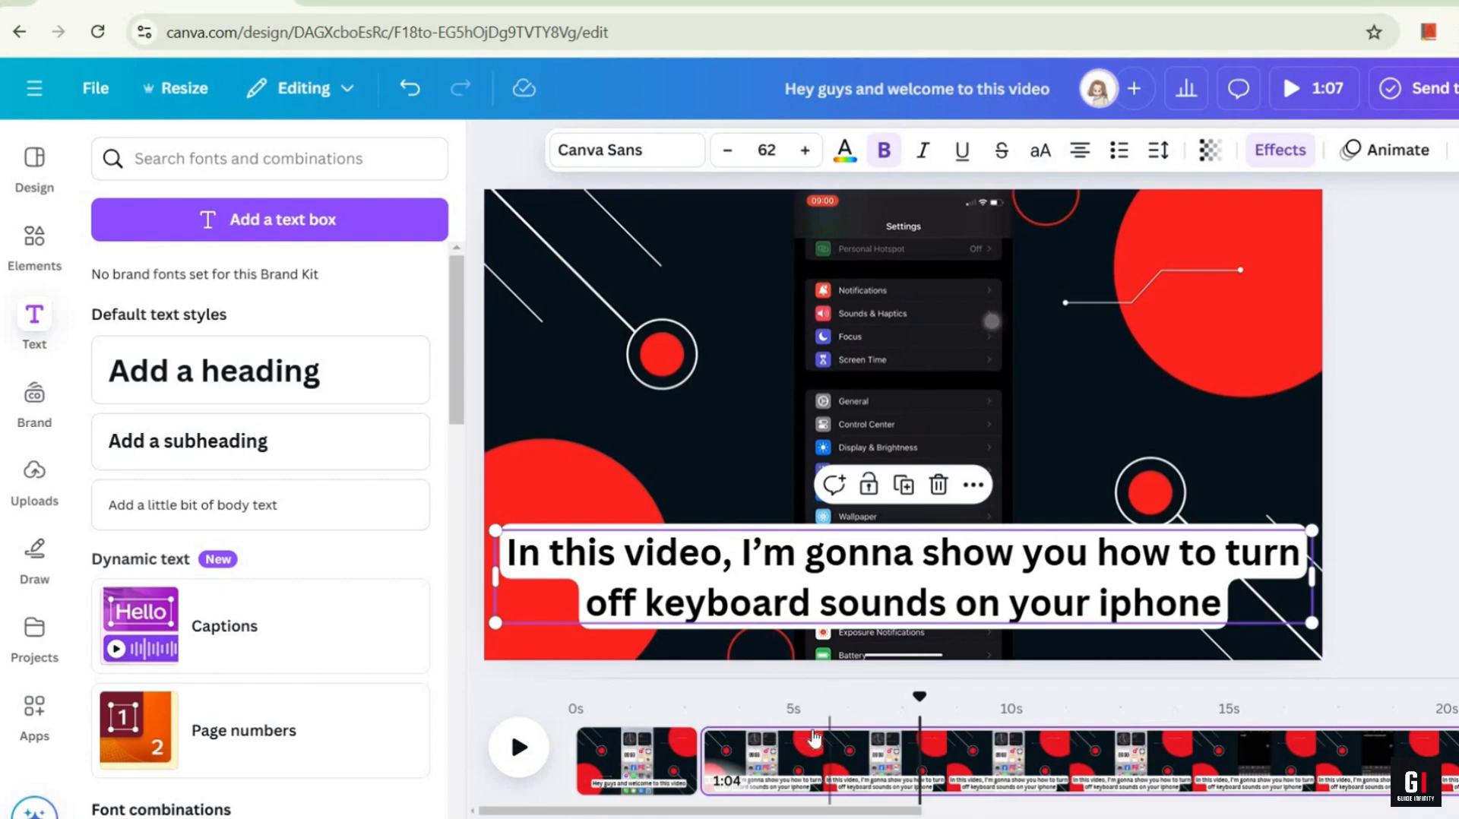
Step: Split the second page just past 8 s on the timeline, where its caption should end
left_click(934, 768)
right_click(934, 760)
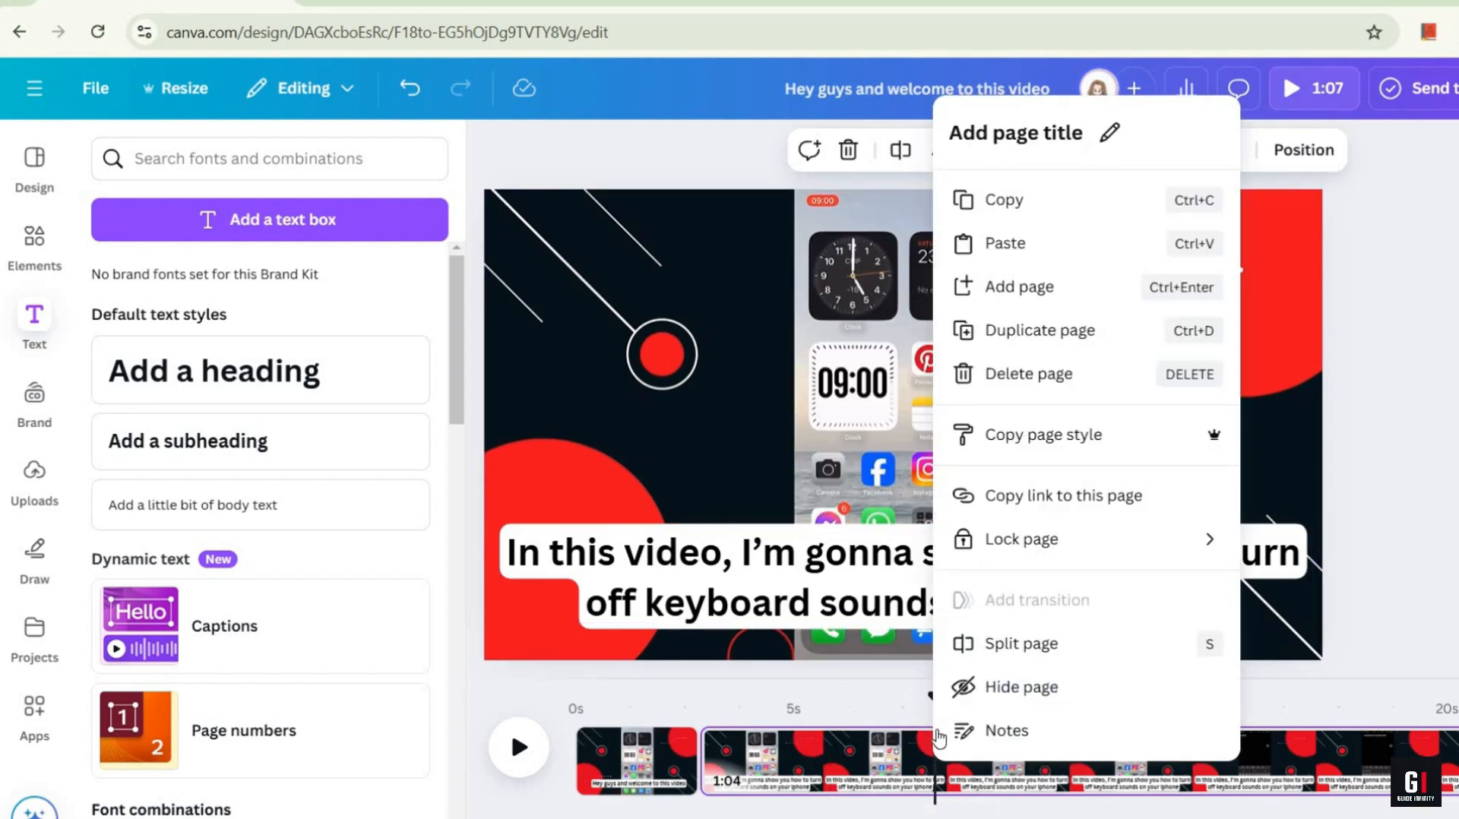
left_click(1000, 644)
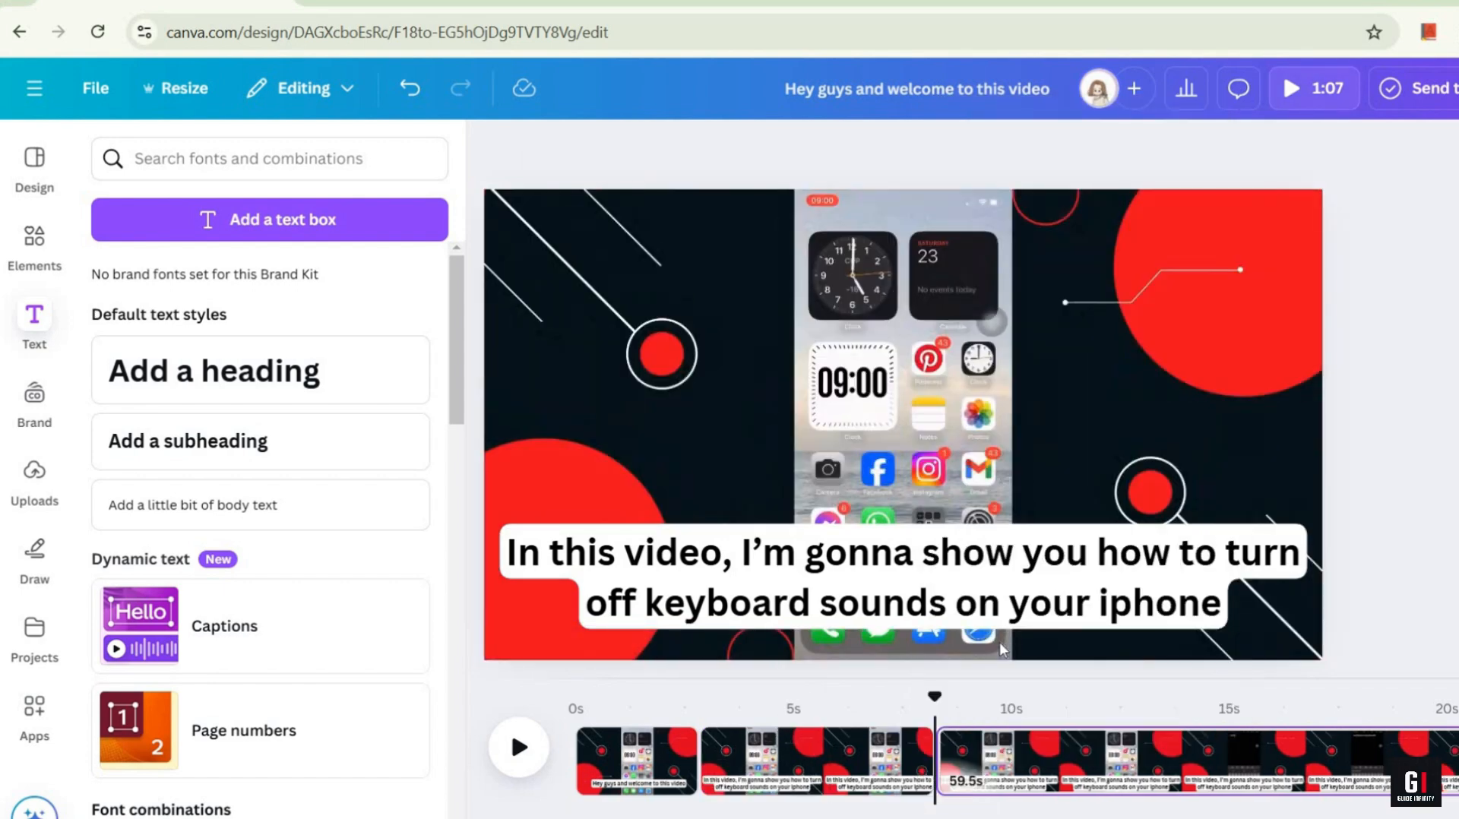
Step: Change the third clip's caption to "So, let's get straight into it" and split the page at about 10 s
left_click(511, 746)
left_click(511, 746)
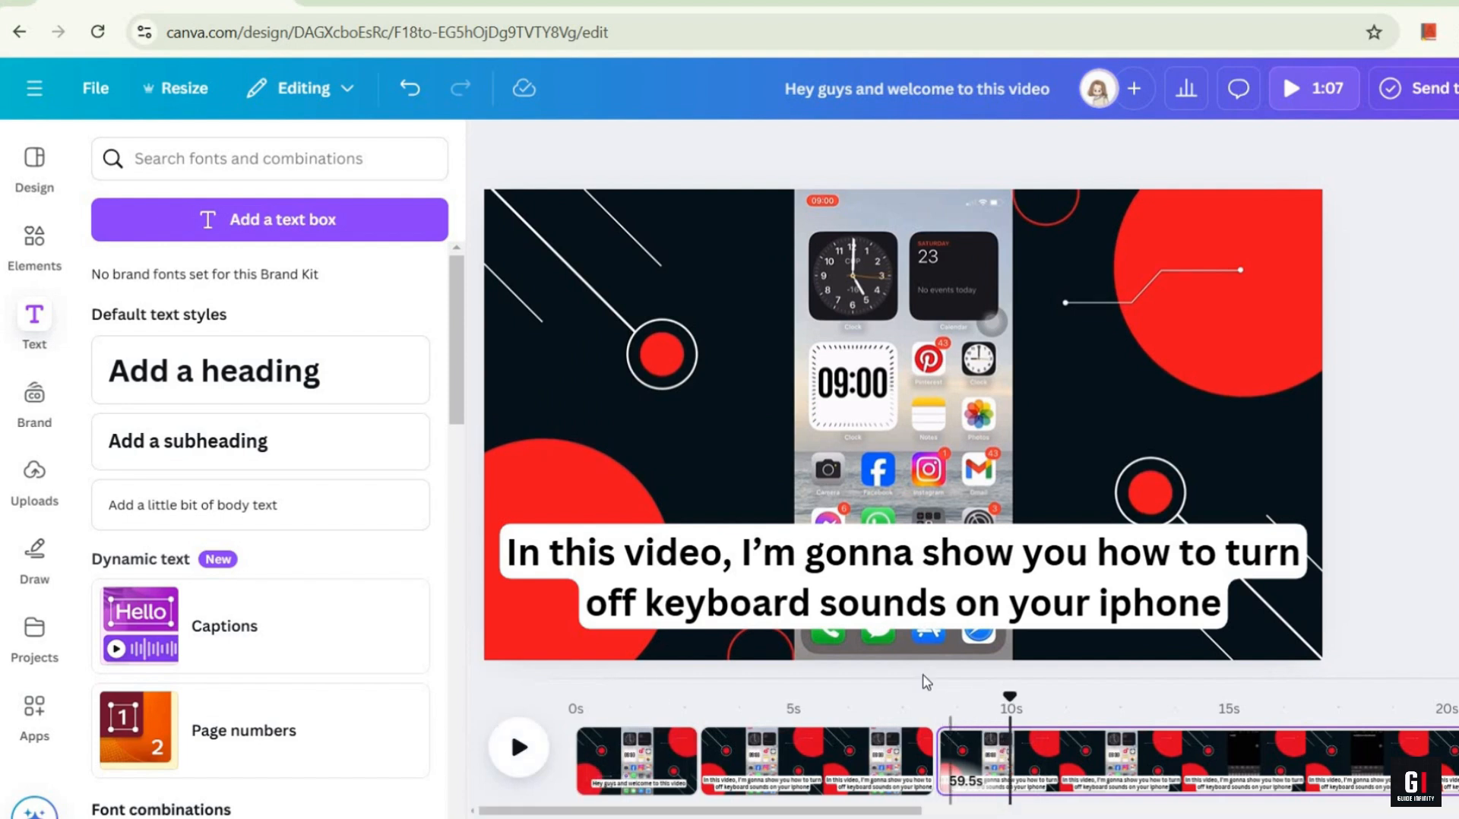
left_click(816, 580)
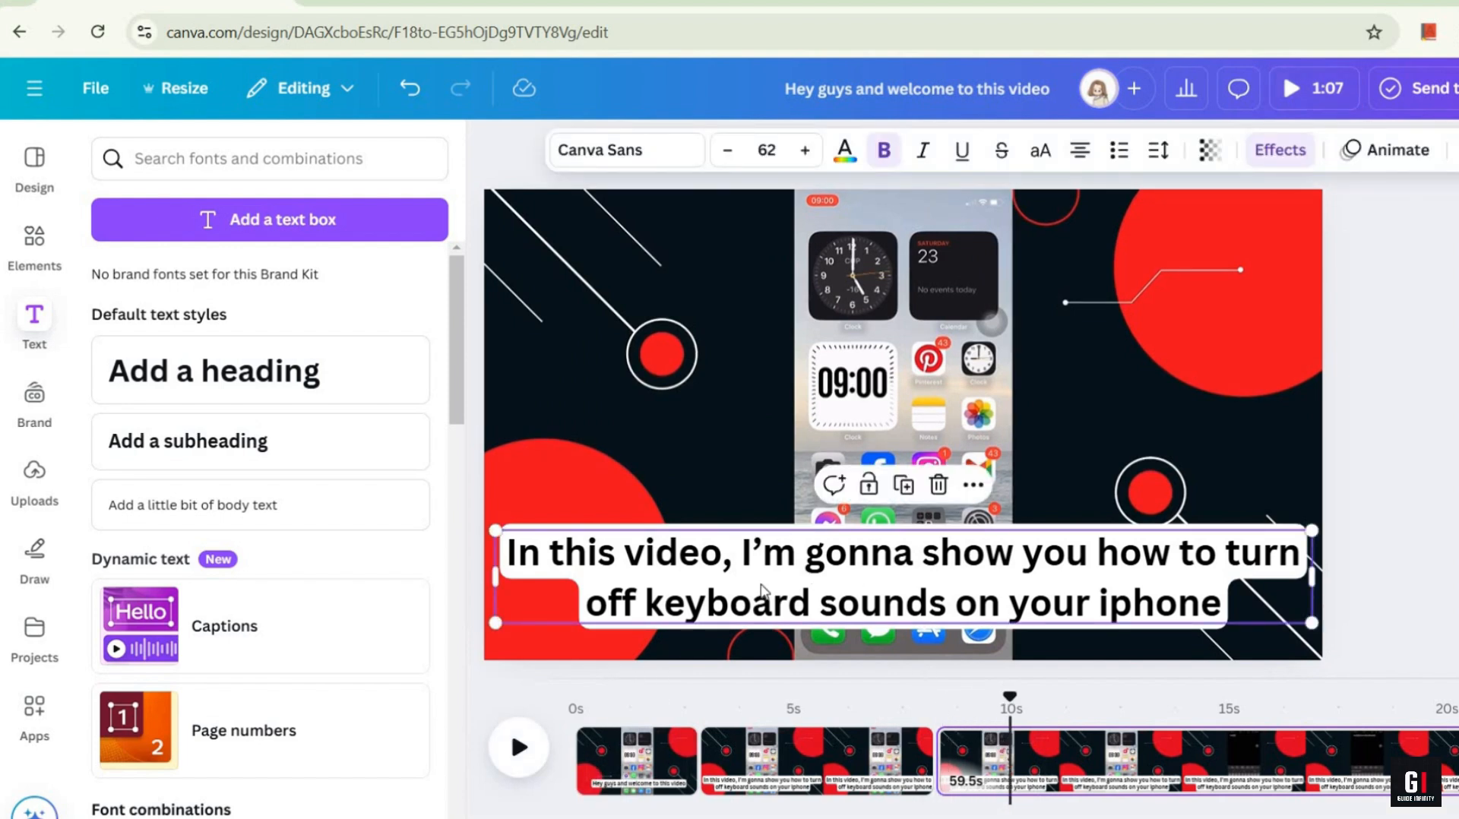
key("ctrl+a")
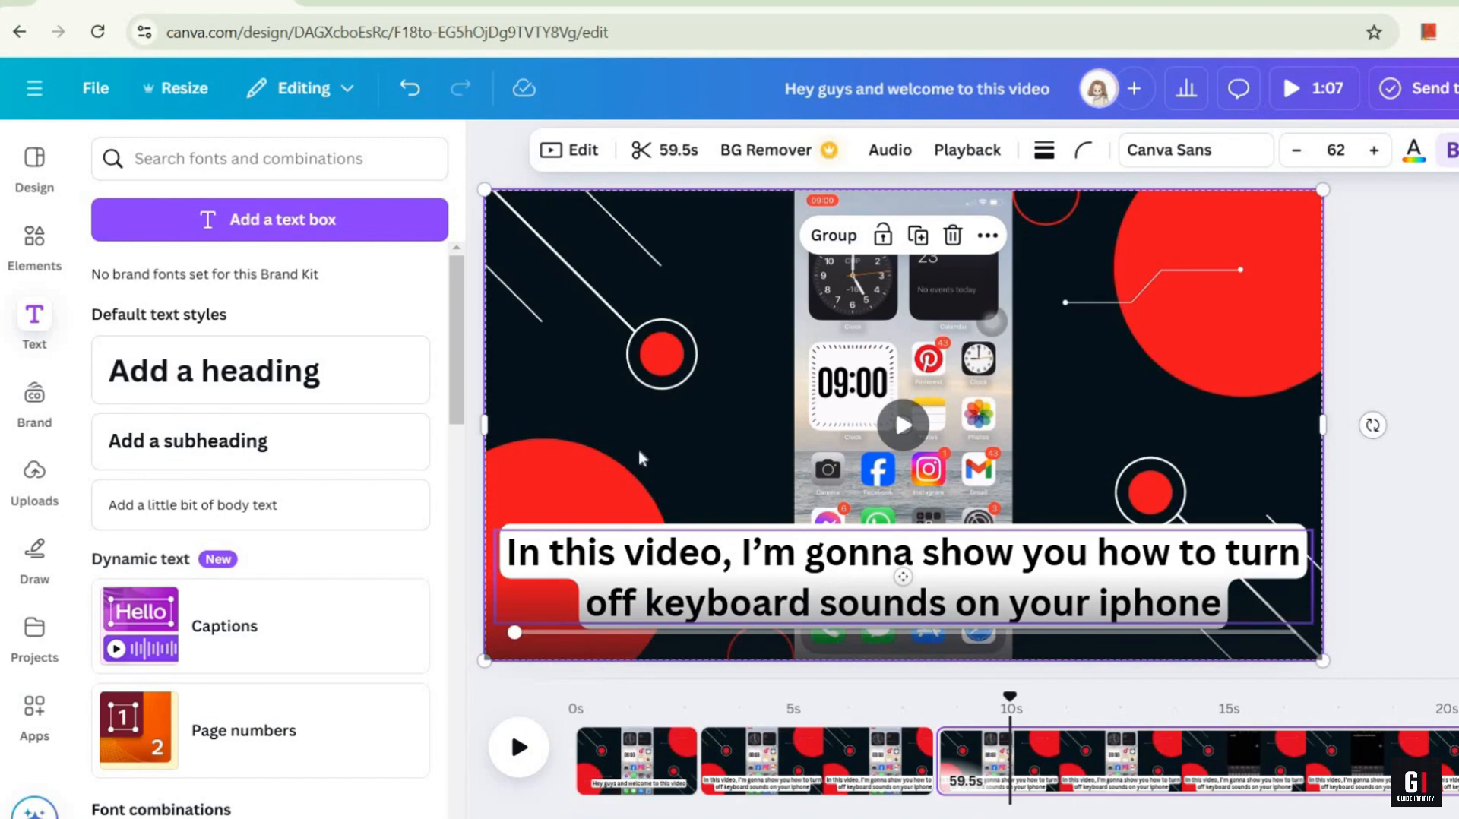
left_click(1446, 406)
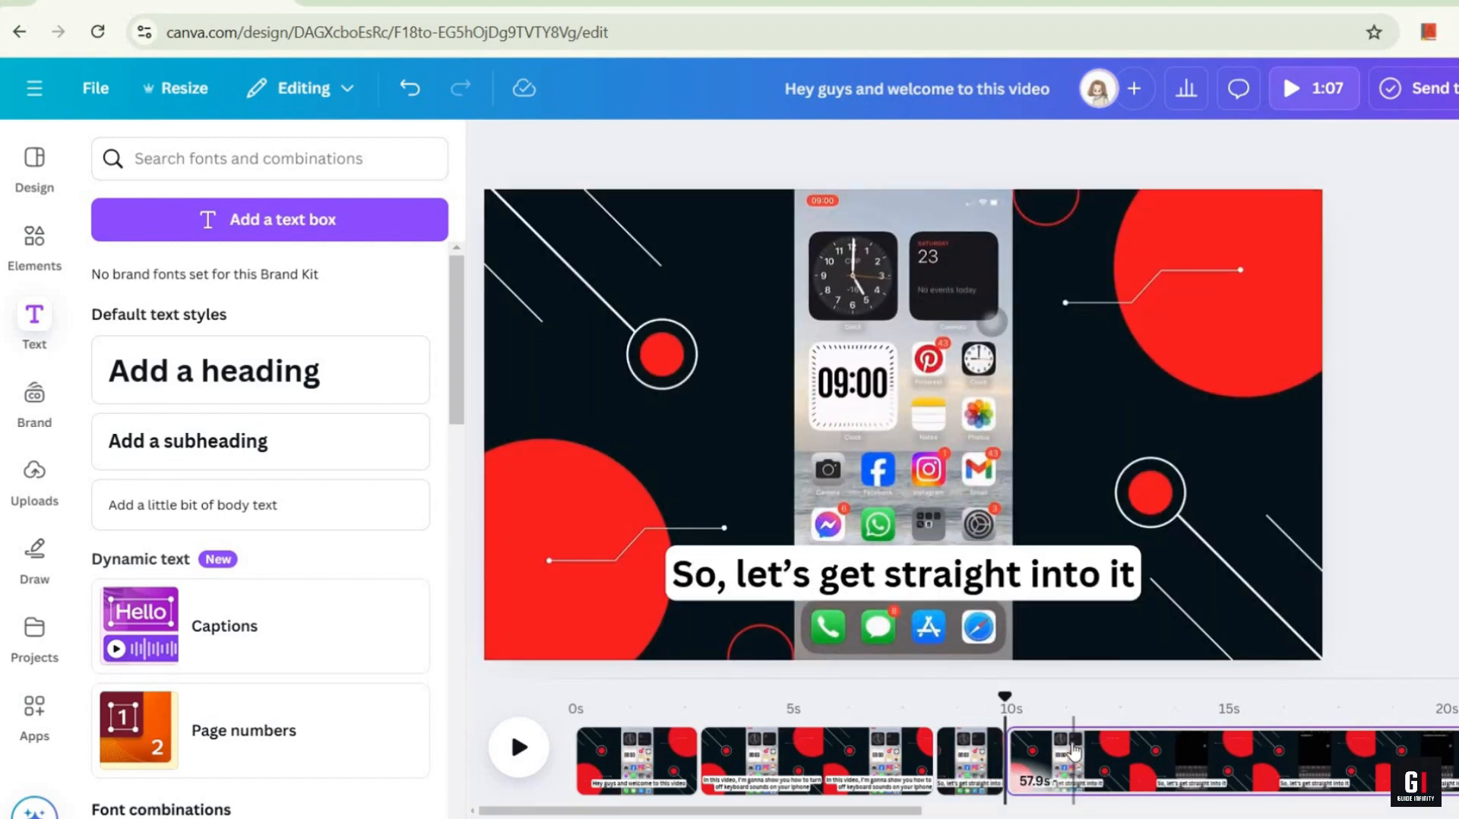
Step: Play the video from the first clip through the third to check the timing of the captions
left_click(1073, 768)
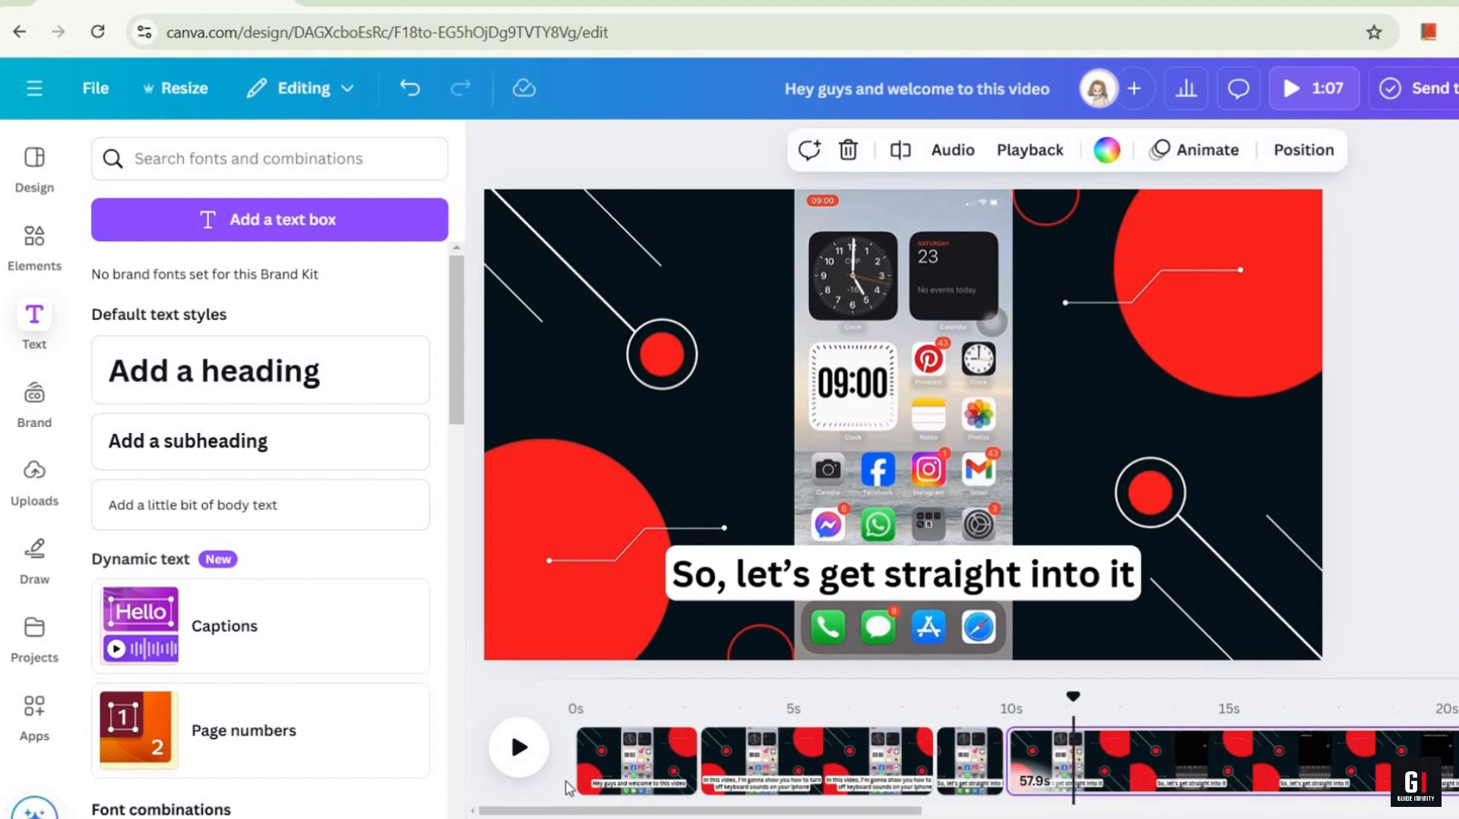
mouse_move(575, 746)
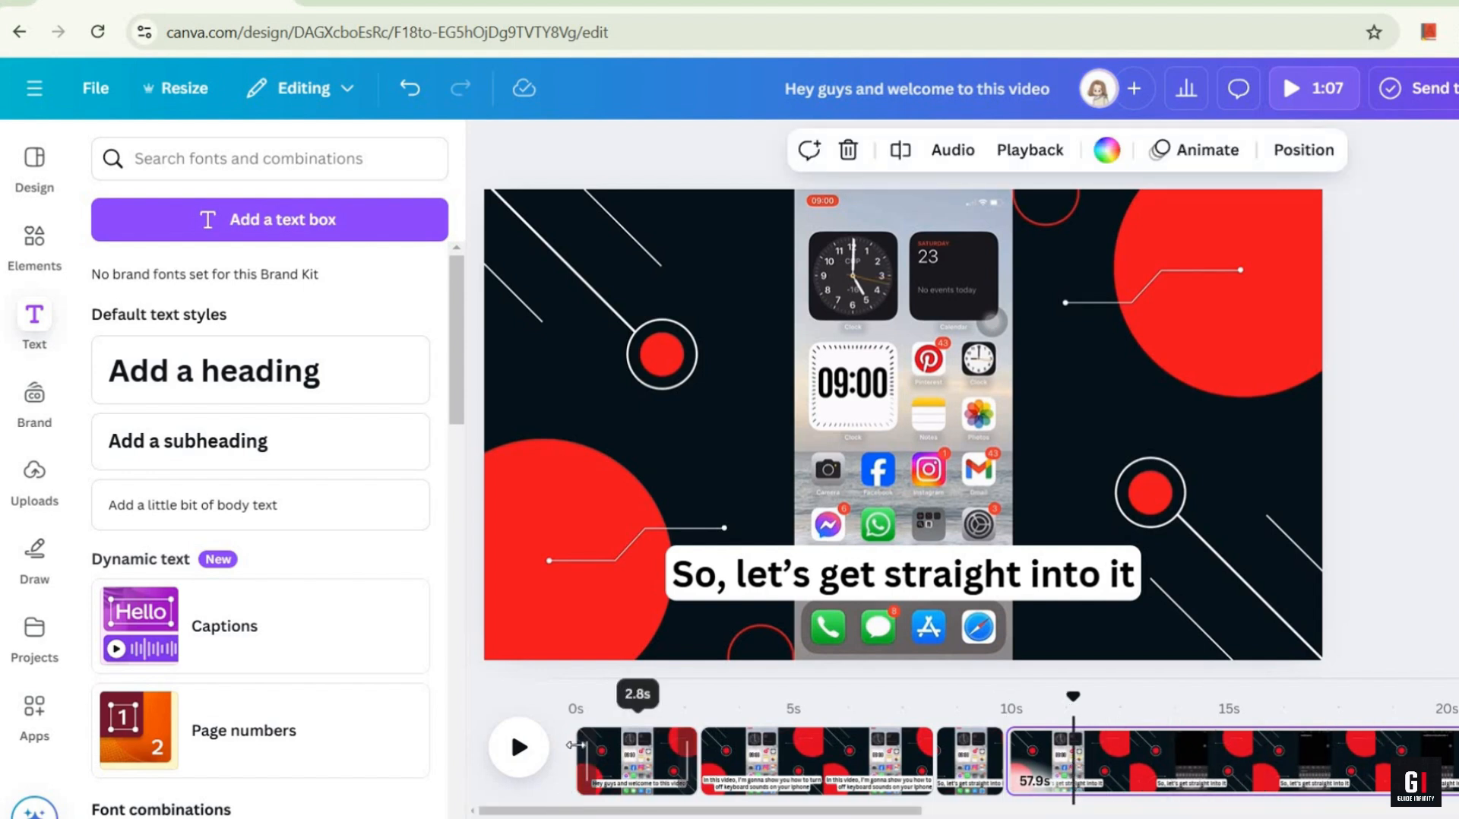
left_click(576, 747)
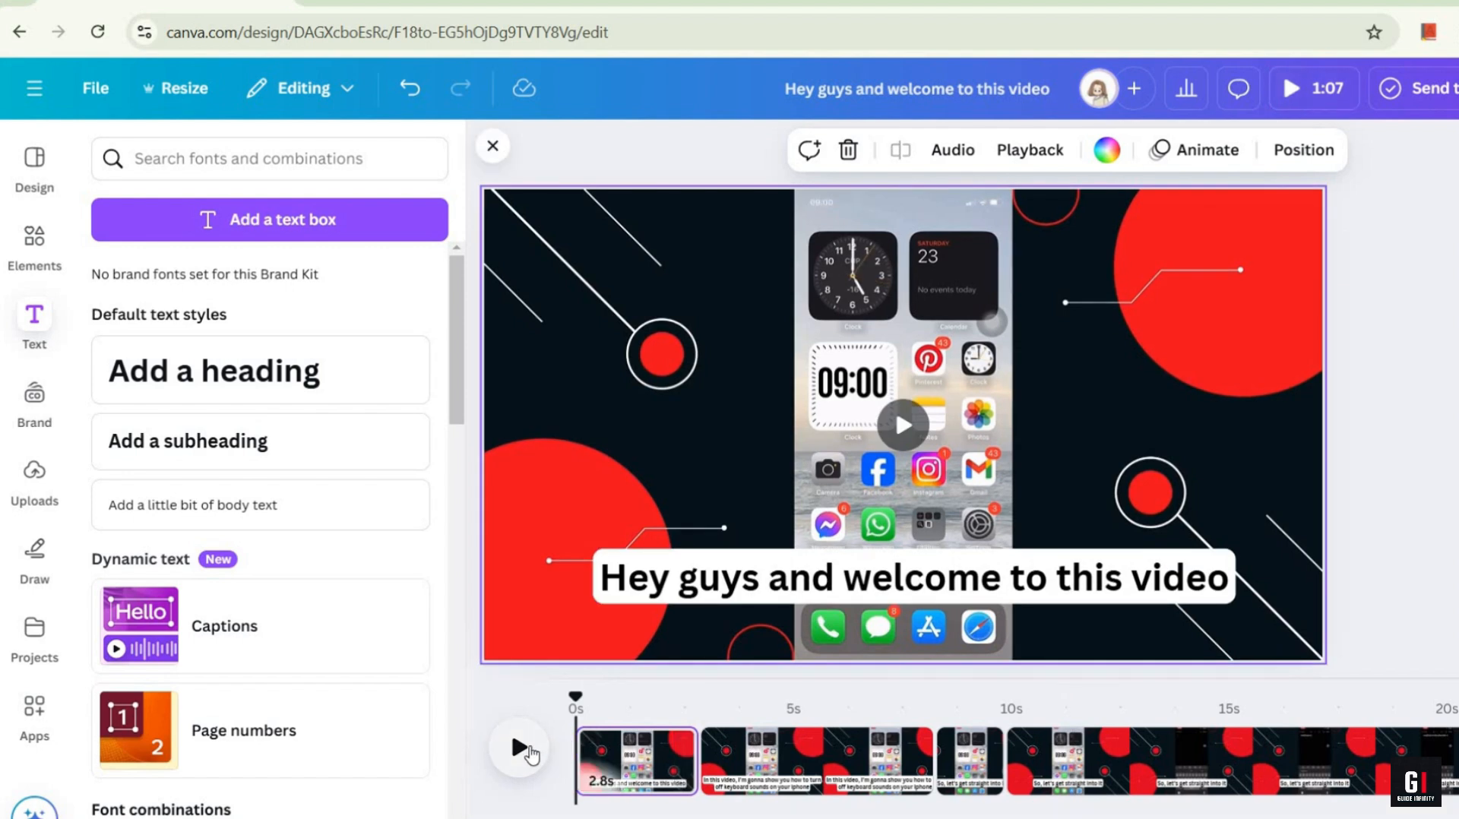
left_click(519, 748)
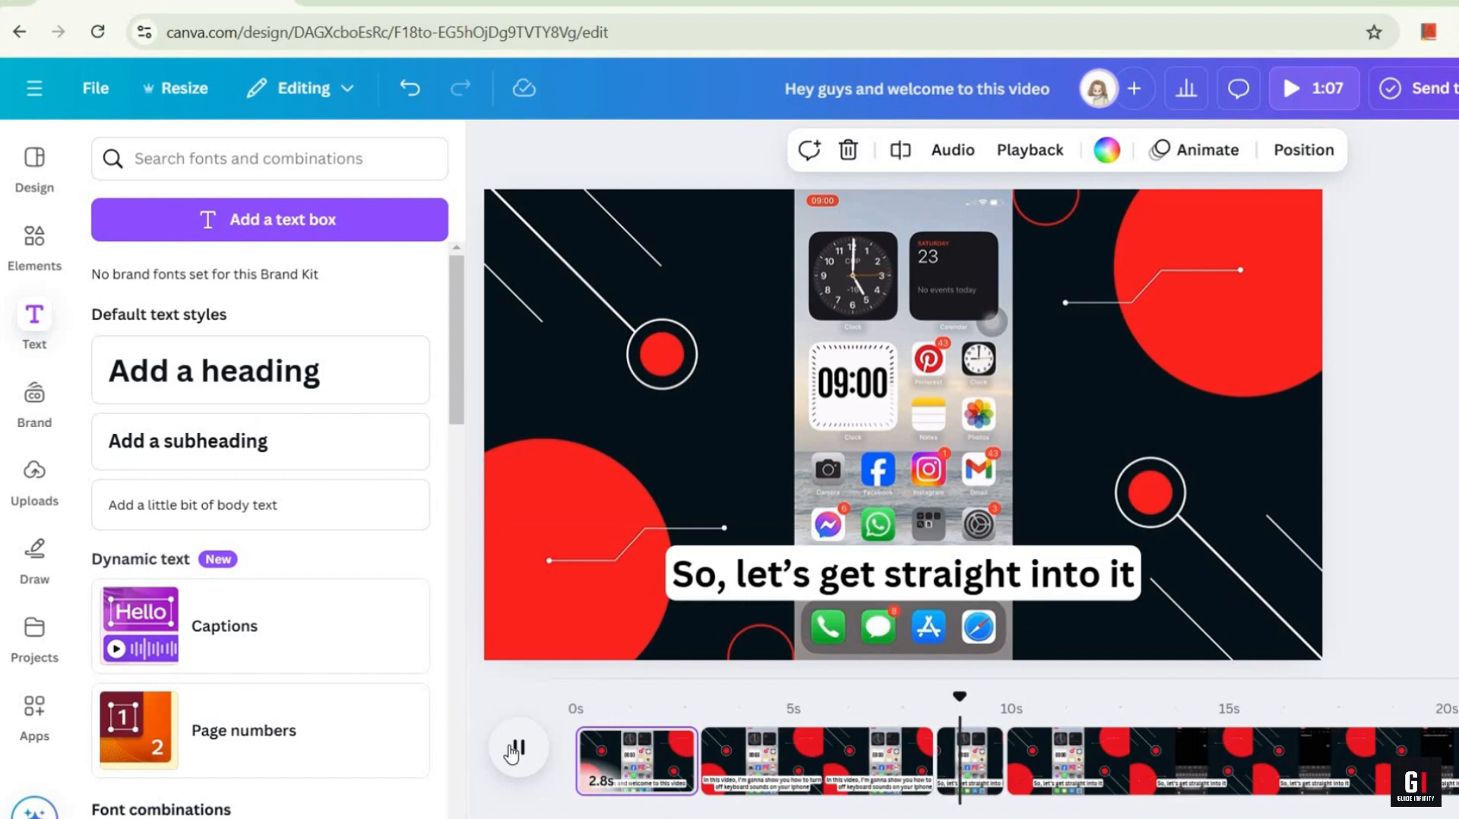
left_click(515, 749)
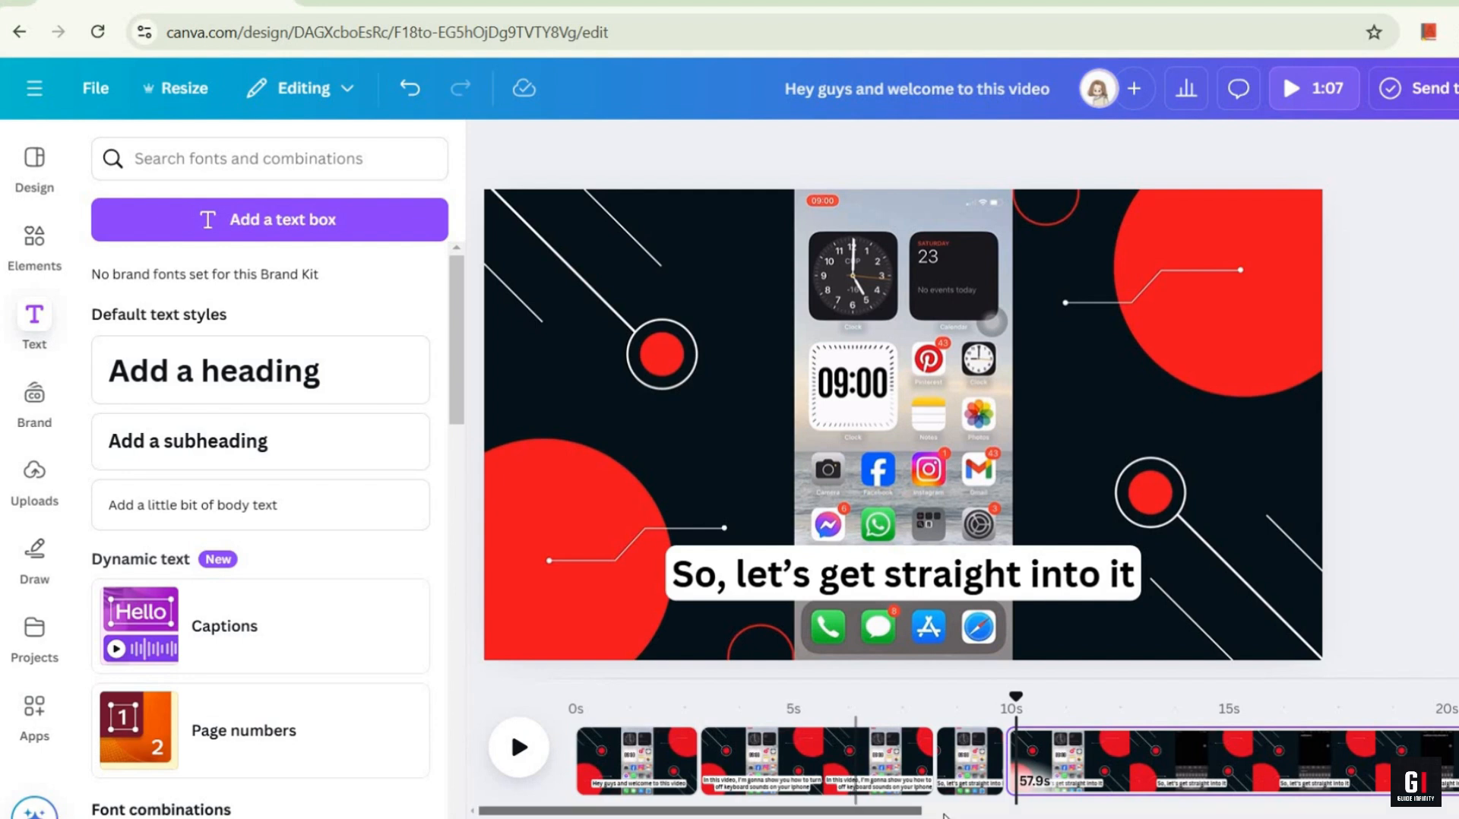
left_click_drag(855, 810, 998, 811)
left_click_drag(869, 807, 725, 808)
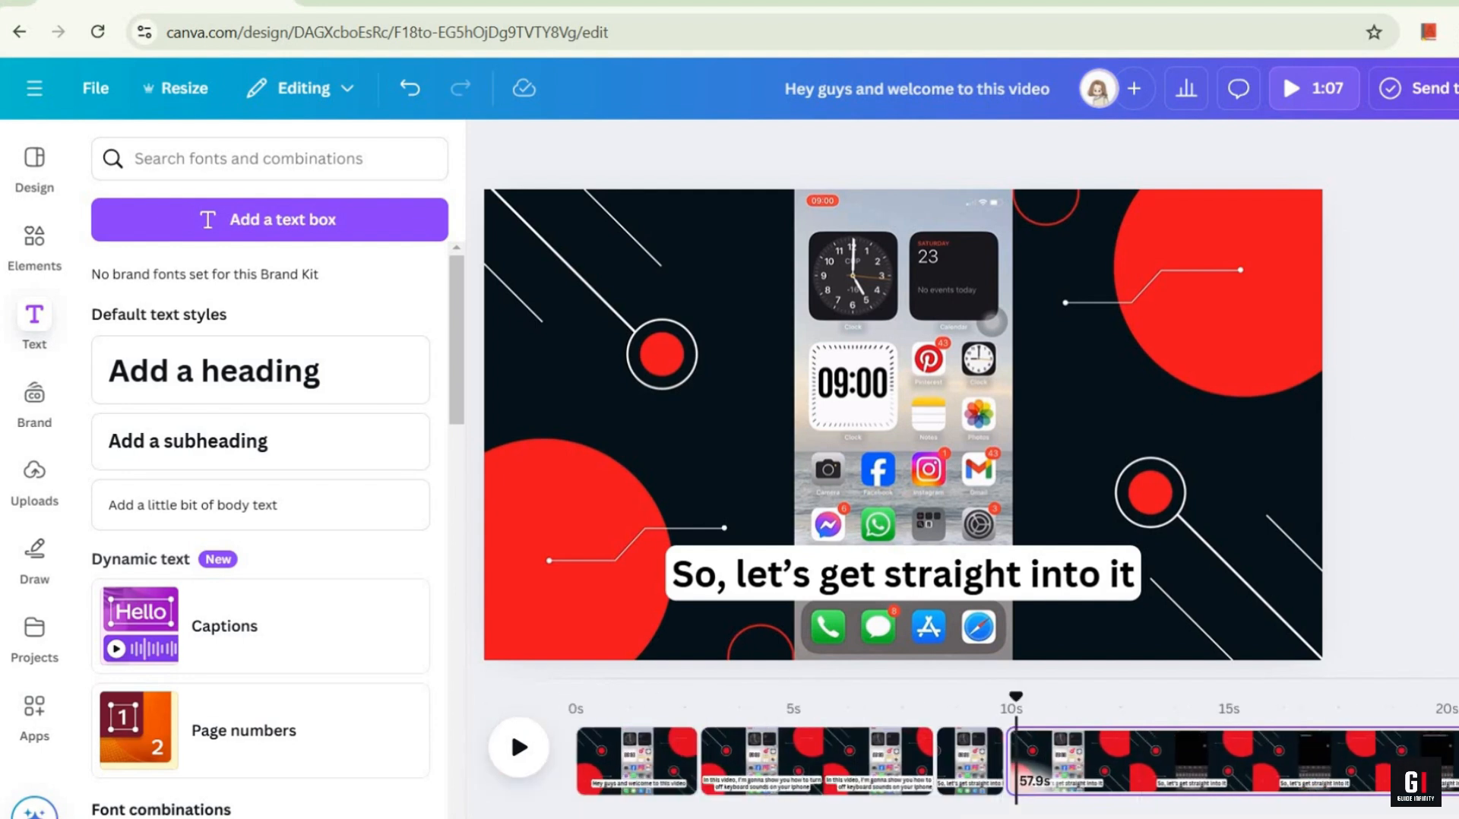
Step: Open the download settings for the captioned video
left_click(1456, 89)
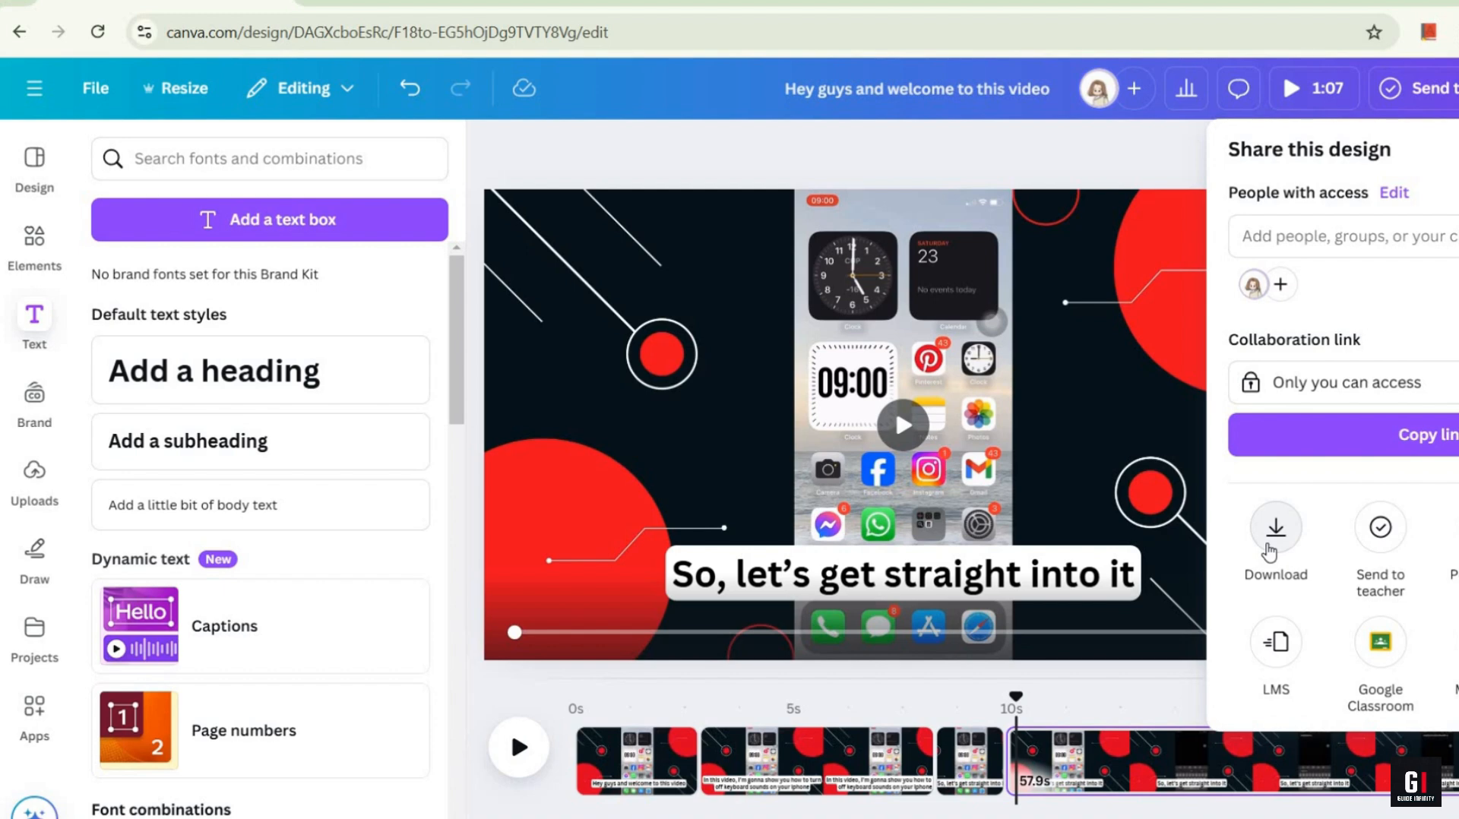
left_click(1276, 529)
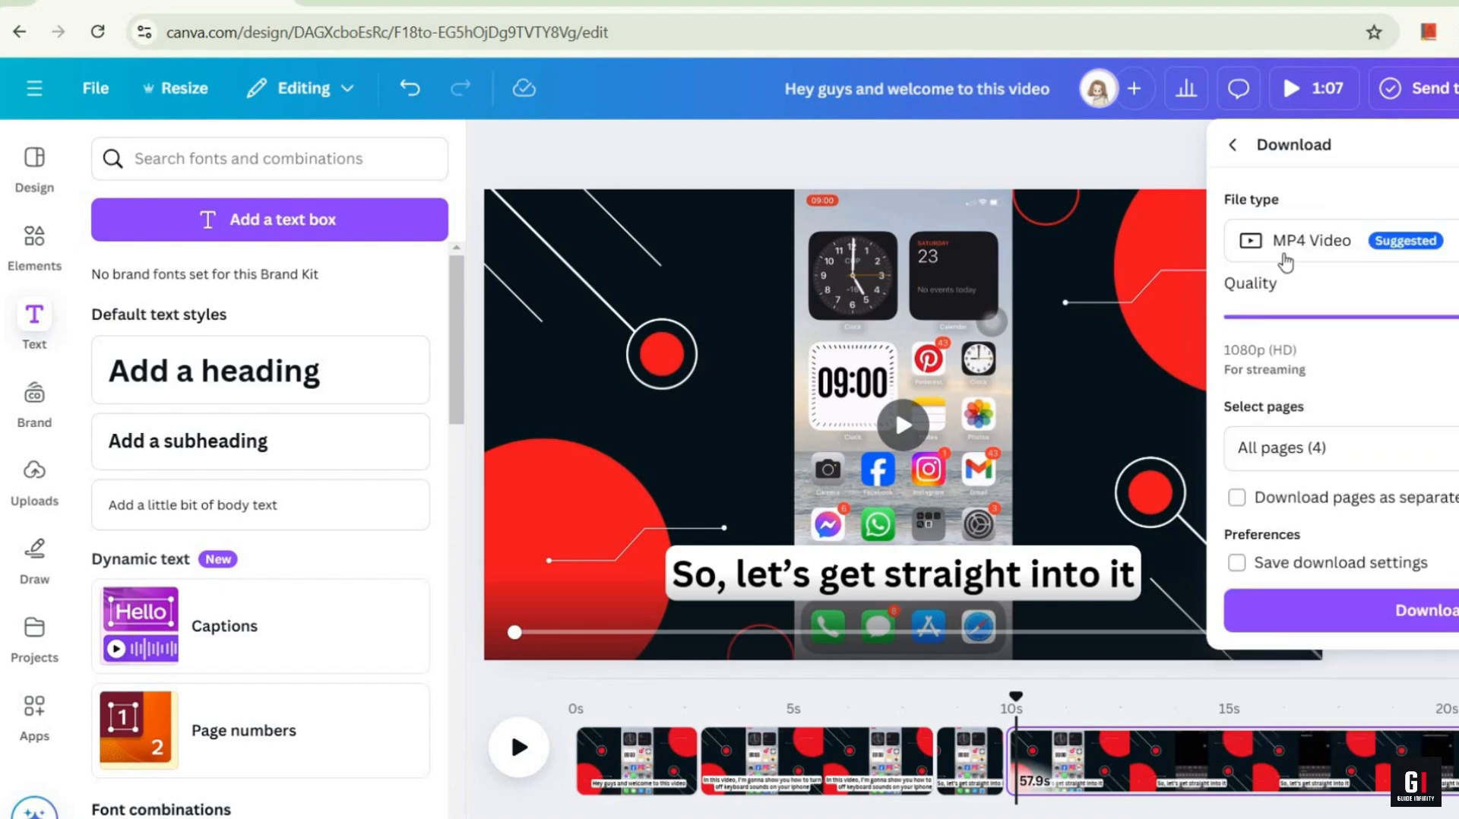